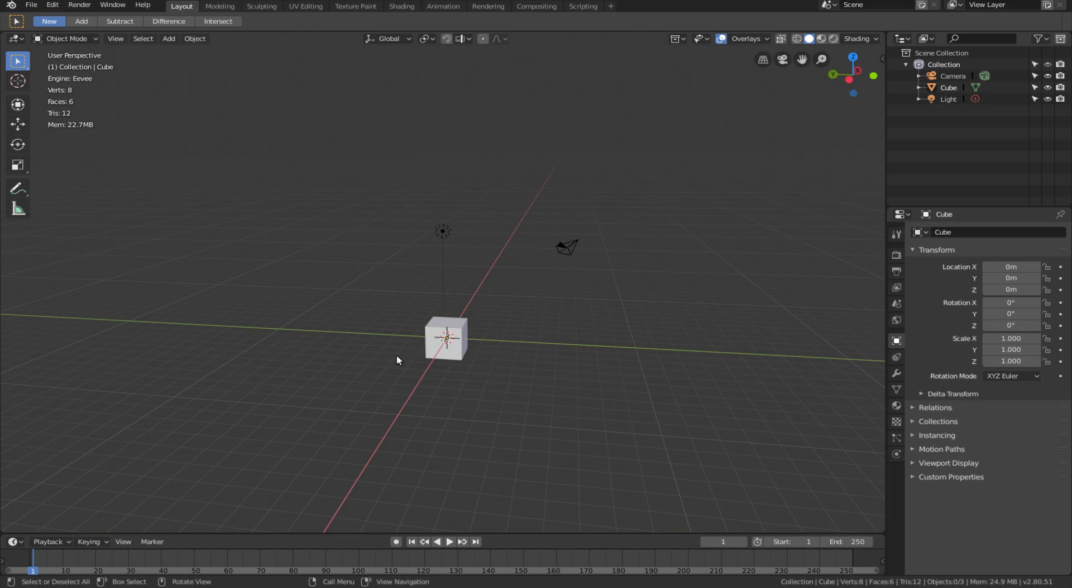
Orbit around the cube, test the right-click context menu, and try walk navigation.
{"action": "middle_click_drag", "start_coordinate": [397, 358], "coordinate": [501, 350]}
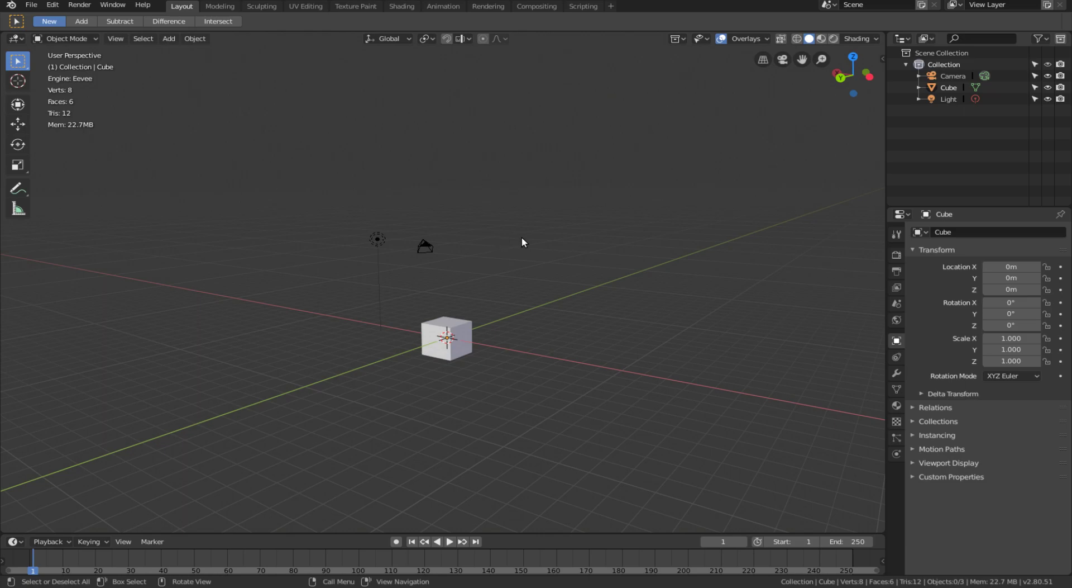
{"action": "right_click", "coordinate": [538, 267]}
{"action": "key", "text": "shift+grave"}
{"action": "key", "text": "w"}
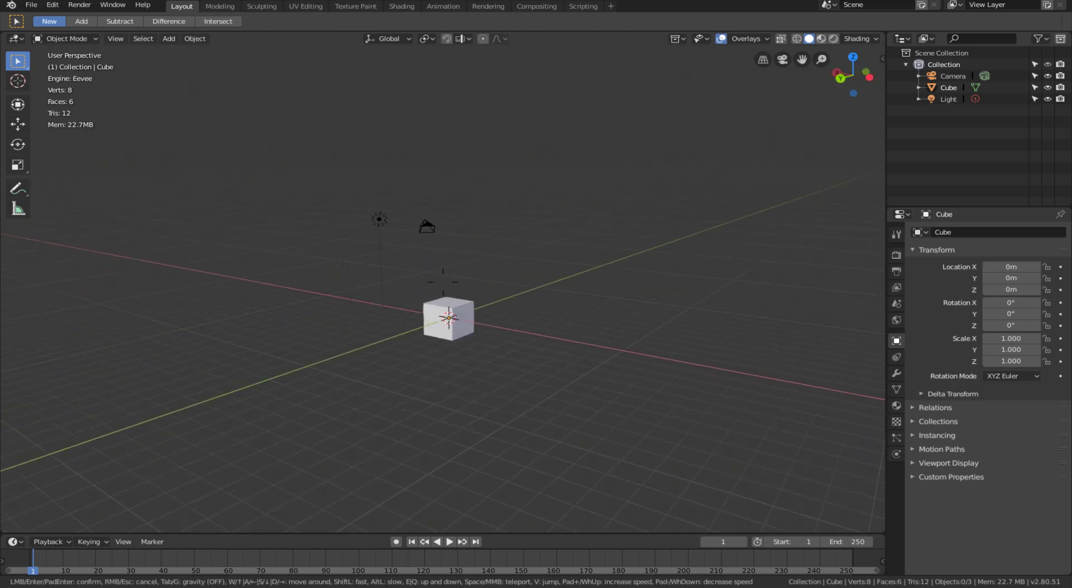
{"action": "left_click", "coordinate": [443, 282]}
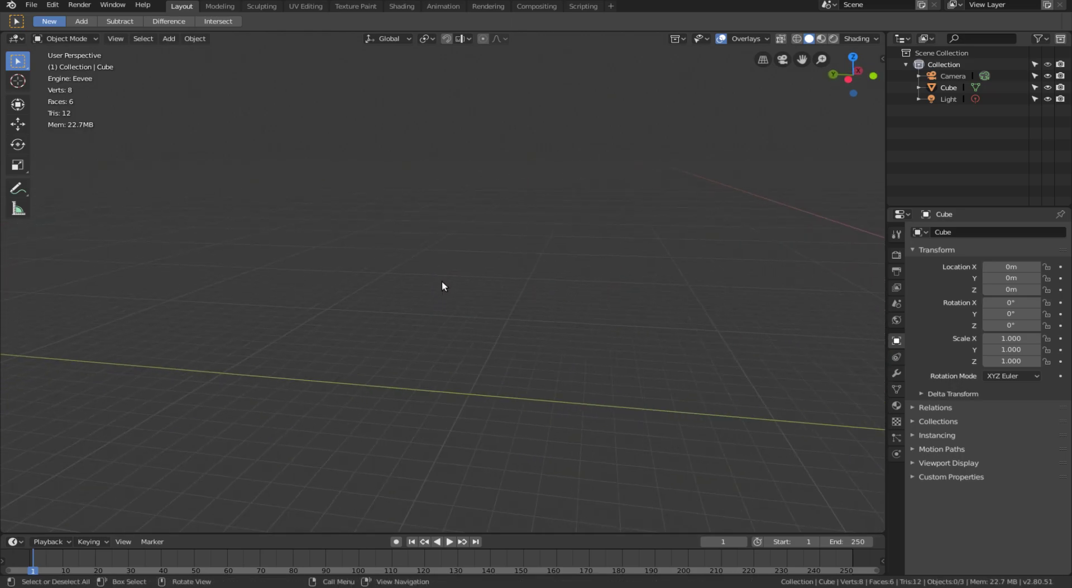
Reframe the scene, select the cube, and retest walk navigation while keeping the cube in view.
{"action": "key", "text": "Home"}
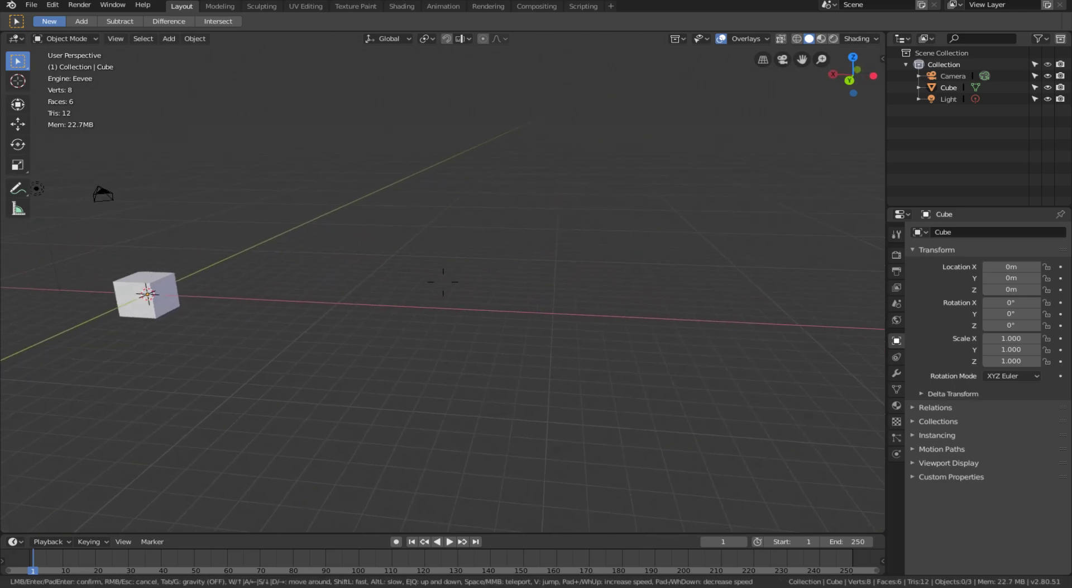
{"action": "key", "text": "shift+grave"}
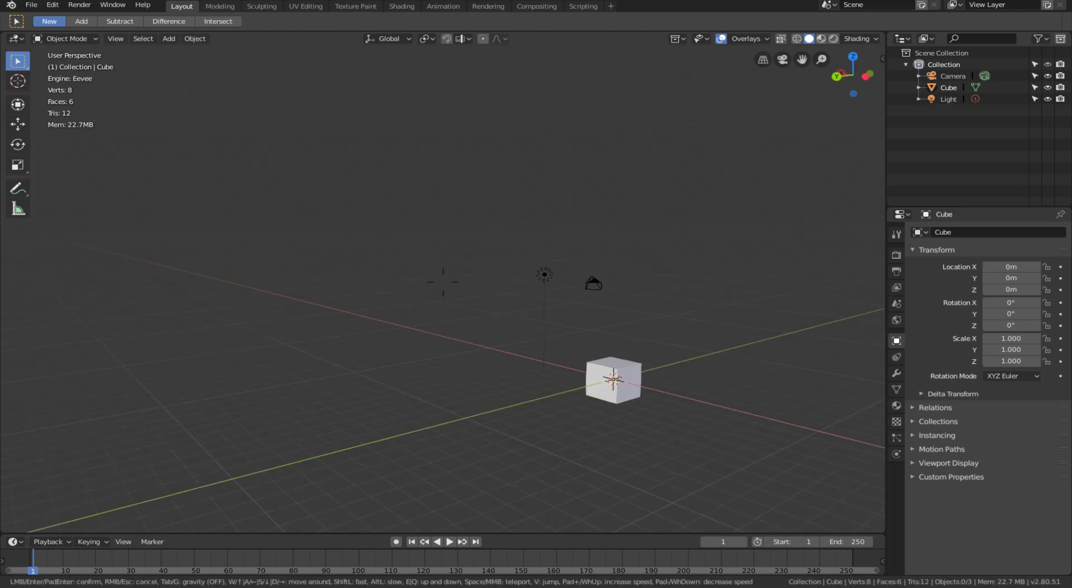
{"action": "left_click", "coordinate": [437, 283]}
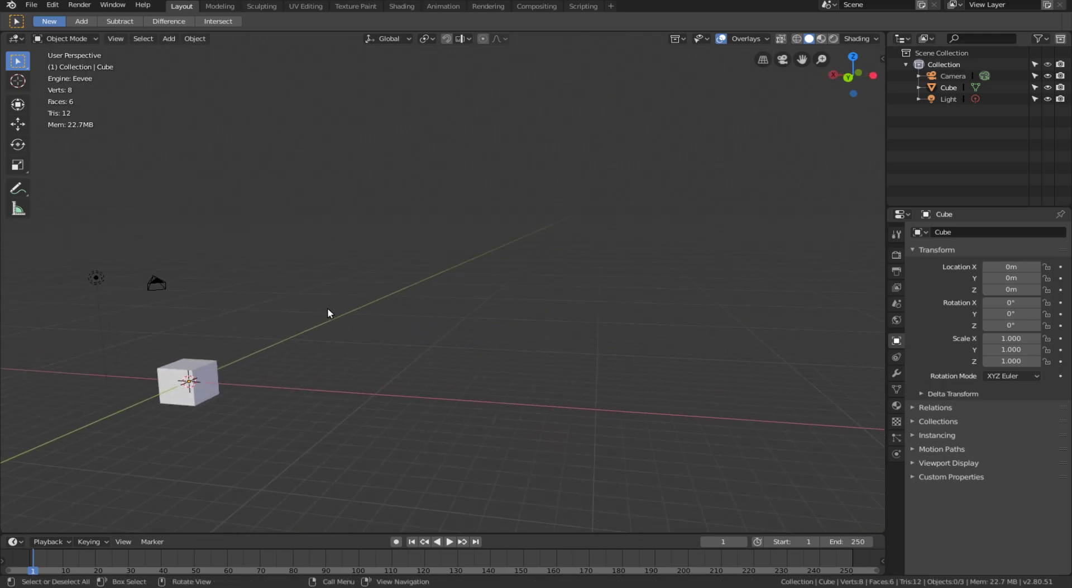
{"action": "mouse_move", "coordinate": [324, 309]}
{"action": "middle_mouse_down"}
{"action": "mouse_move", "coordinate": [229, 316]}
{"action": "mouse_move", "coordinate": [250, 303]}
{"action": "mouse_move", "coordinate": [209, 385]}
{"action": "middle_mouse_up"}
{"action": "left_click", "coordinate": [208, 385]}
{"action": "mouse_move", "coordinate": [144, 379]}
{"action": "middle_mouse_down"}
{"action": "mouse_move", "coordinate": [509, 394]}
{"action": "mouse_move", "coordinate": [125, 400]}
{"action": "mouse_move", "coordinate": [277, 391]}
{"action": "mouse_move", "coordinate": [149, 400]}
{"action": "mouse_move", "coordinate": [352, 347]}
{"action": "mouse_move", "coordinate": [160, 404]}
{"action": "mouse_move", "coordinate": [196, 400]}
{"action": "middle_mouse_up"}
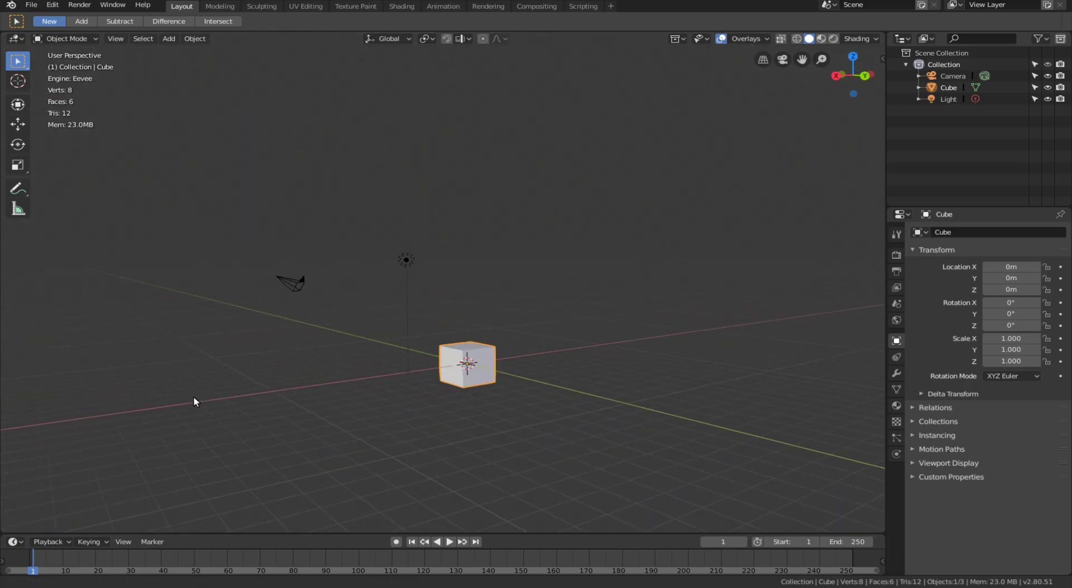
{"action": "key", "text": "shift+grave"}
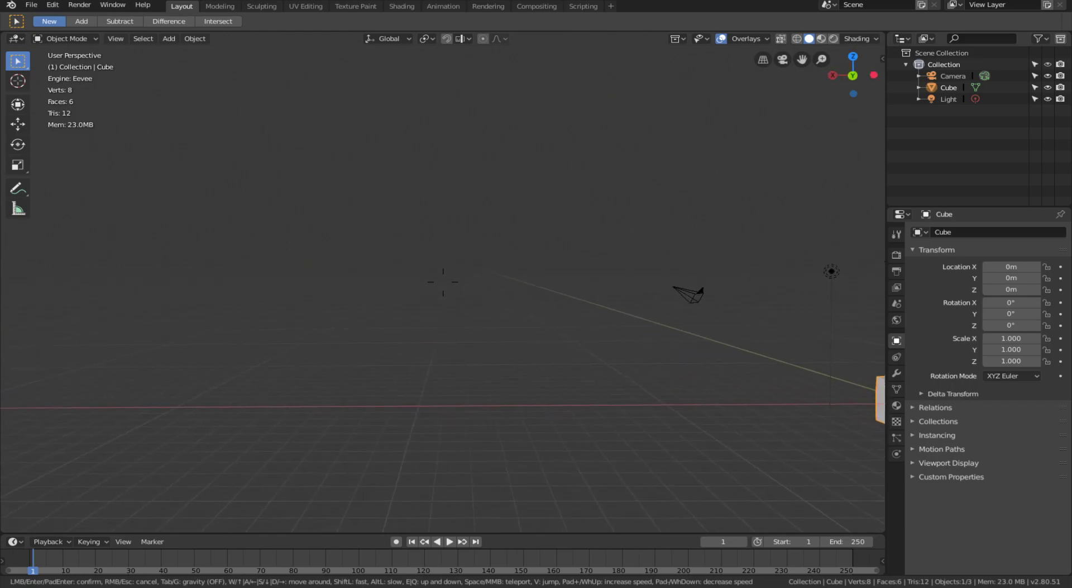
{"action": "left_click", "coordinate": [442, 282]}
{"action": "middle_click_drag", "start_coordinate": [443, 286], "coordinate": [665, 309]}
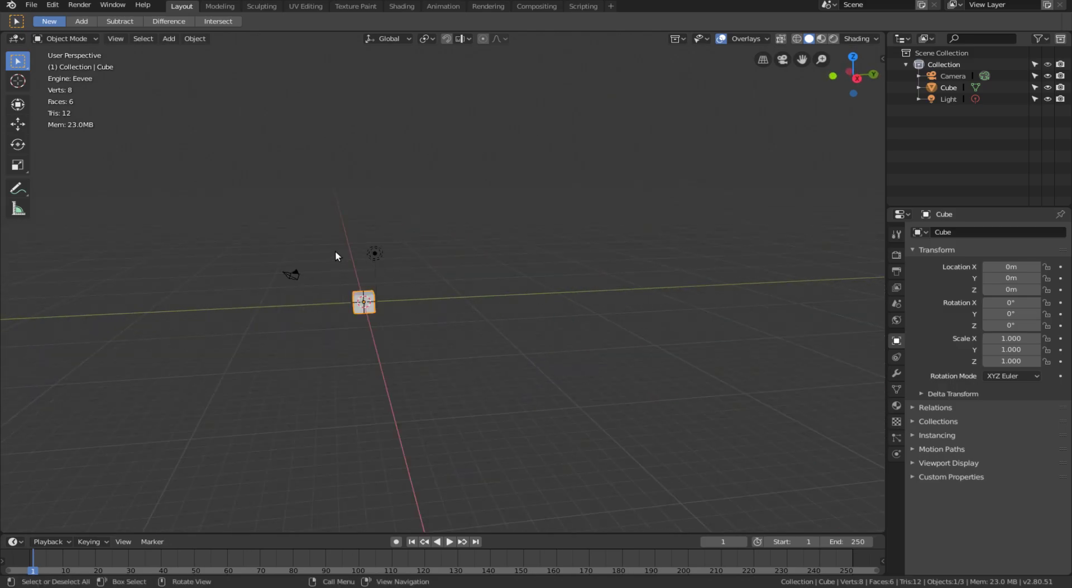
{"action": "middle_click_drag", "start_coordinate": [338, 253], "coordinate": [343, 271], "text": "shift"}
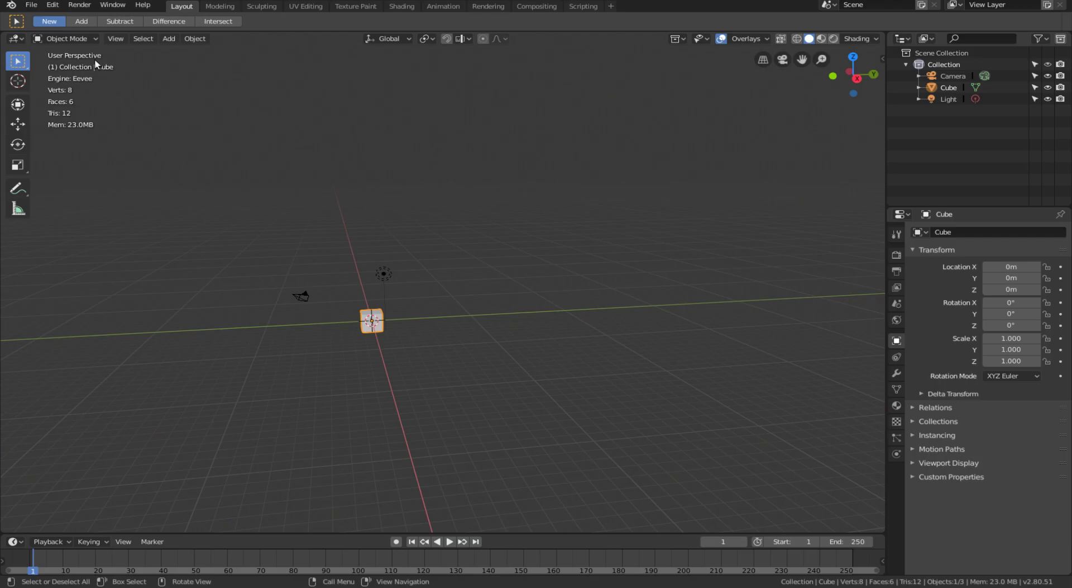
Open Preferences from the Edit menu on the Keymap page and maximize the window.
{"action": "left_click", "coordinate": [52, 5]}
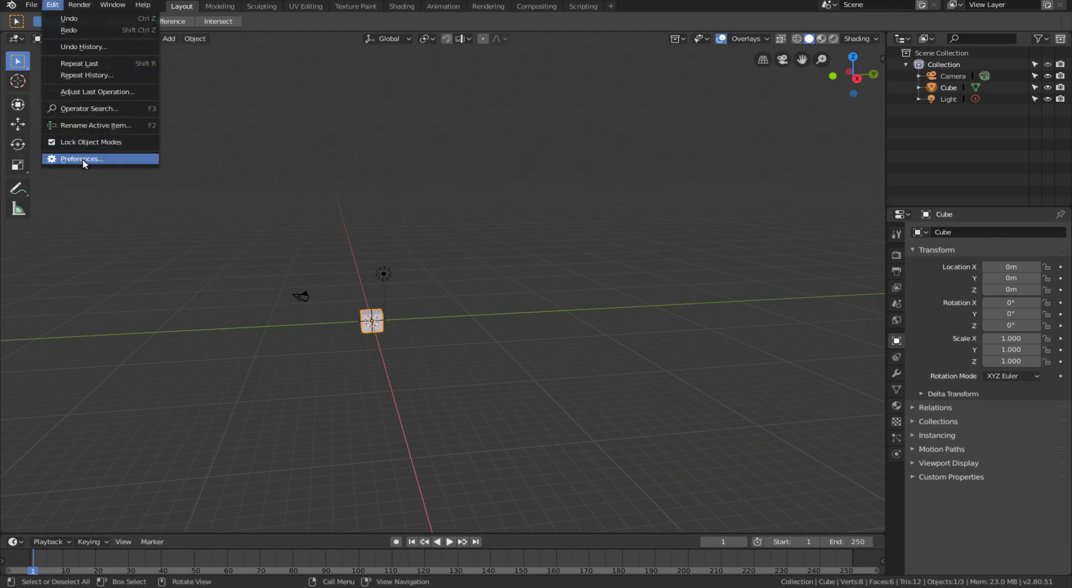
{"action": "left_click", "coordinate": [83, 159]}
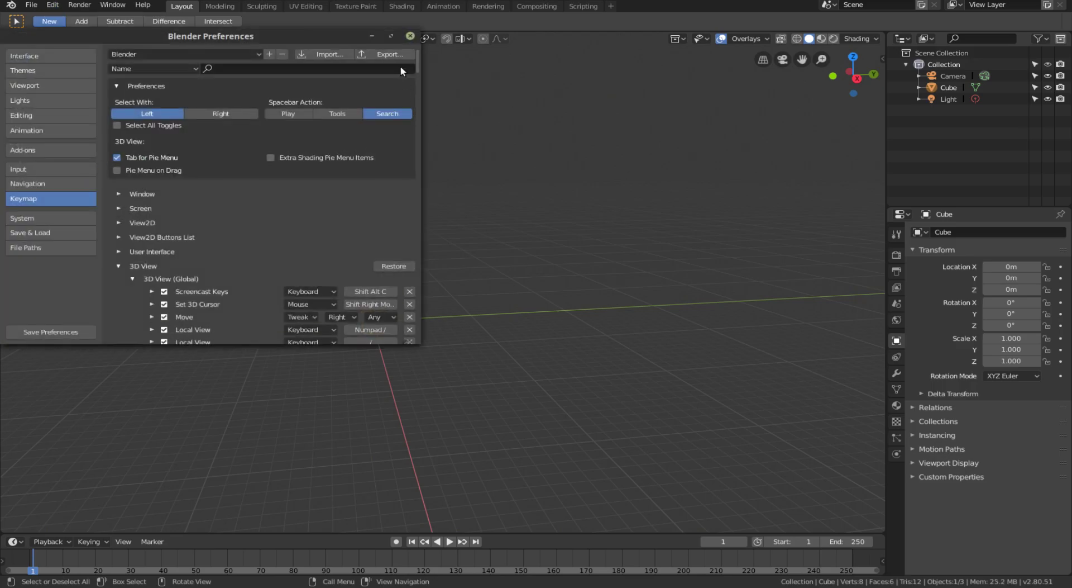
{"action": "left_click", "coordinate": [391, 37]}
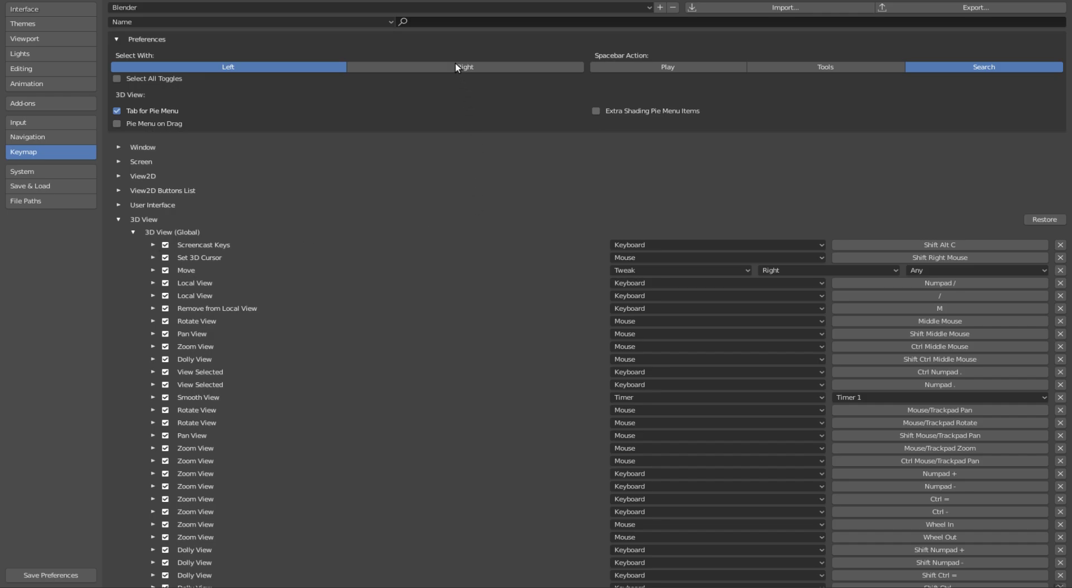
Filter the keymap list by searching for 'call menu'.
{"action": "left_click", "coordinate": [424, 23]}
{"action": "type", "text": "cal"}
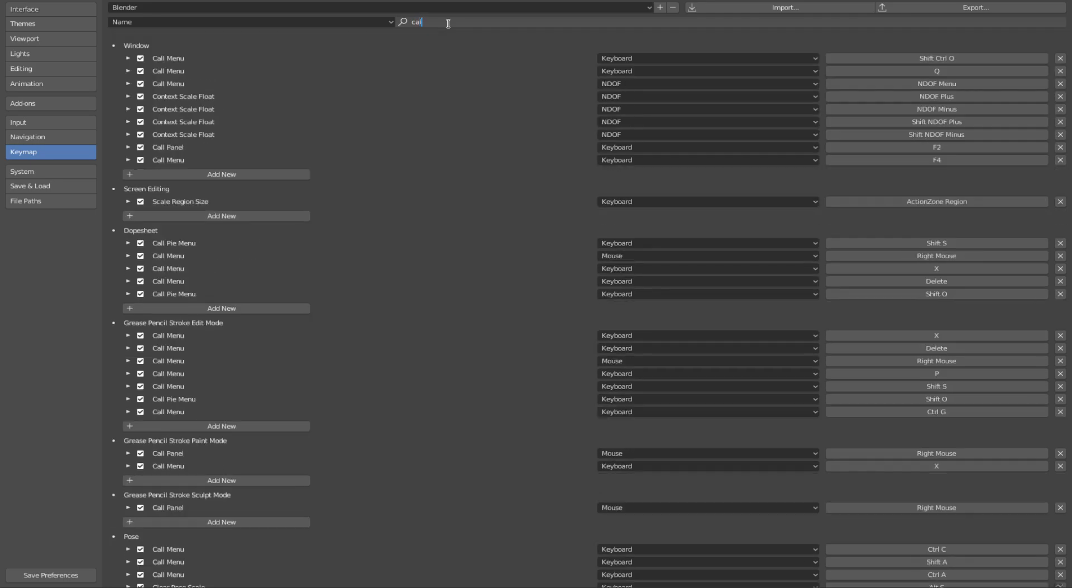
{"action": "type", "text": "l men"}
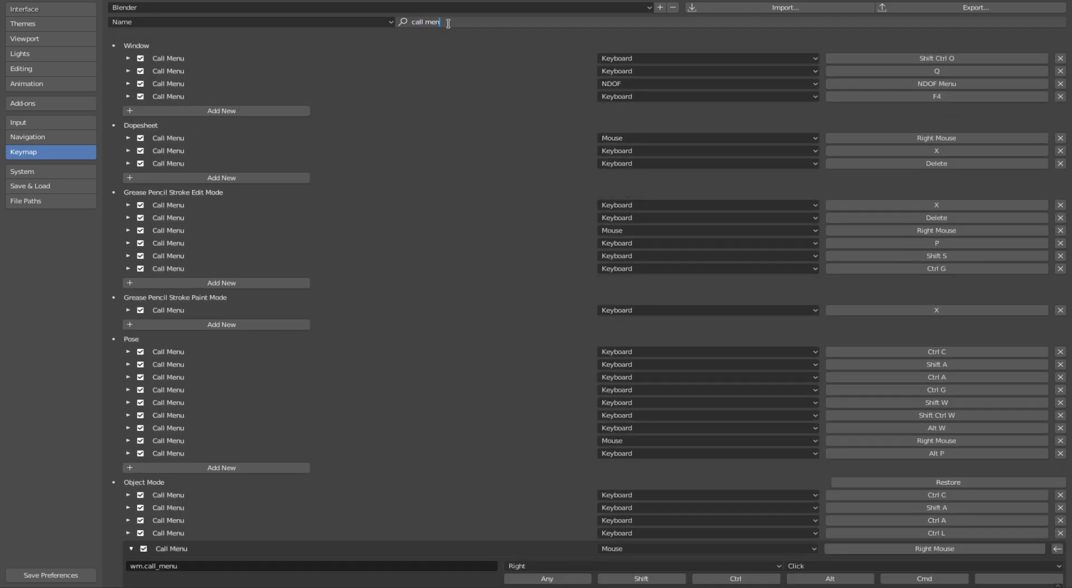
{"action": "type", "text": "u"}
{"action": "key", "text": "Return"}
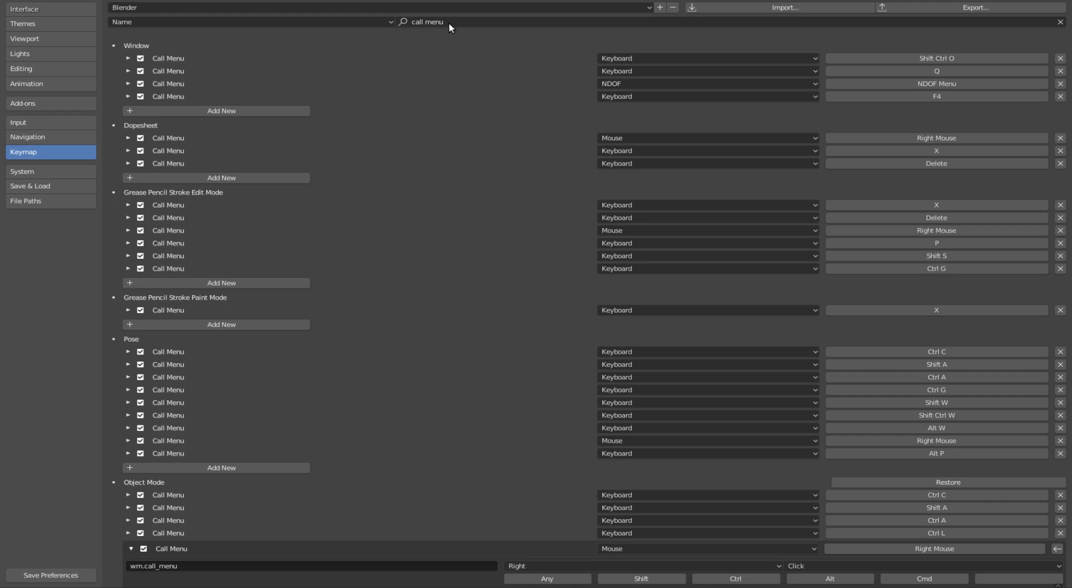
Scroll through the Call Menu results to the Object Mode right-mouse entry and its Mesh counterpart.
{"action": "scroll", "coordinate": [350, 162], "scroll_direction": "down", "scroll_amount": 1}
{"action": "scroll", "coordinate": [349, 156], "scroll_direction": "down", "scroll_amount": 1}
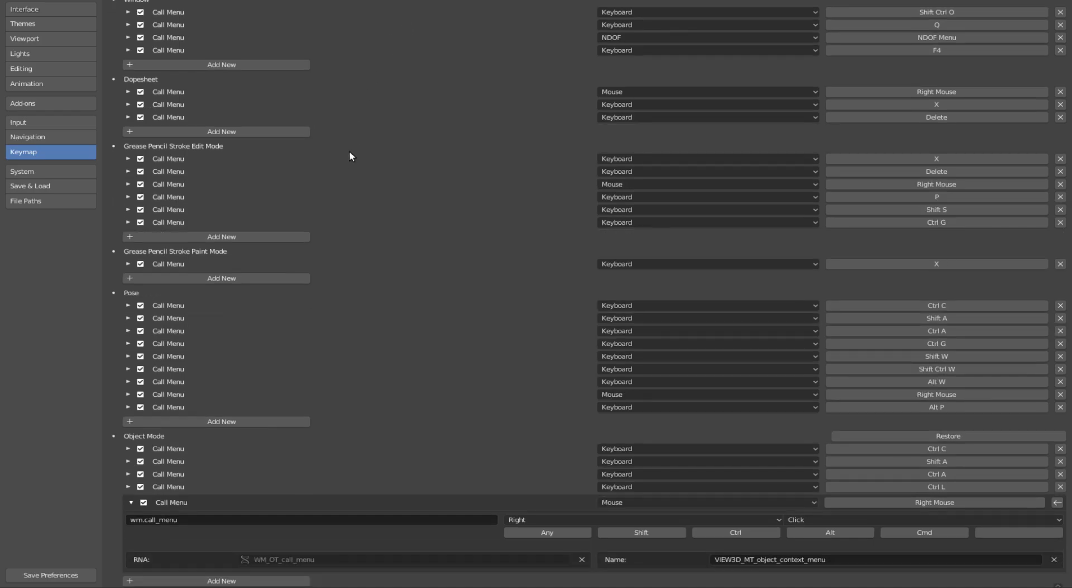
{"action": "scroll", "coordinate": [349, 156], "scroll_direction": "down", "scroll_amount": 2}
{"action": "scroll", "coordinate": [350, 158], "scroll_direction": "down", "scroll_amount": 3}
{"action": "scroll", "coordinate": [349, 159], "scroll_direction": "down", "scroll_amount": 6}
{"action": "scroll", "coordinate": [350, 163], "scroll_direction": "down", "scroll_amount": 6}
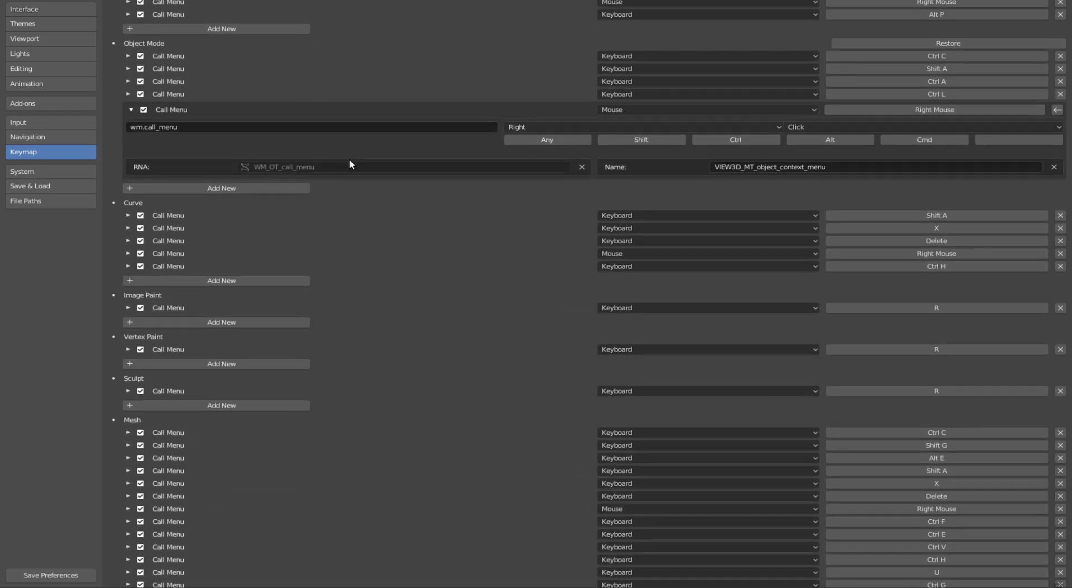
{"action": "scroll", "coordinate": [350, 165], "scroll_direction": "down", "scroll_amount": 4}
{"action": "scroll", "coordinate": [350, 165], "scroll_direction": "down", "scroll_amount": 3}
{"action": "scroll", "coordinate": [350, 165], "scroll_direction": "down", "scroll_amount": 3}
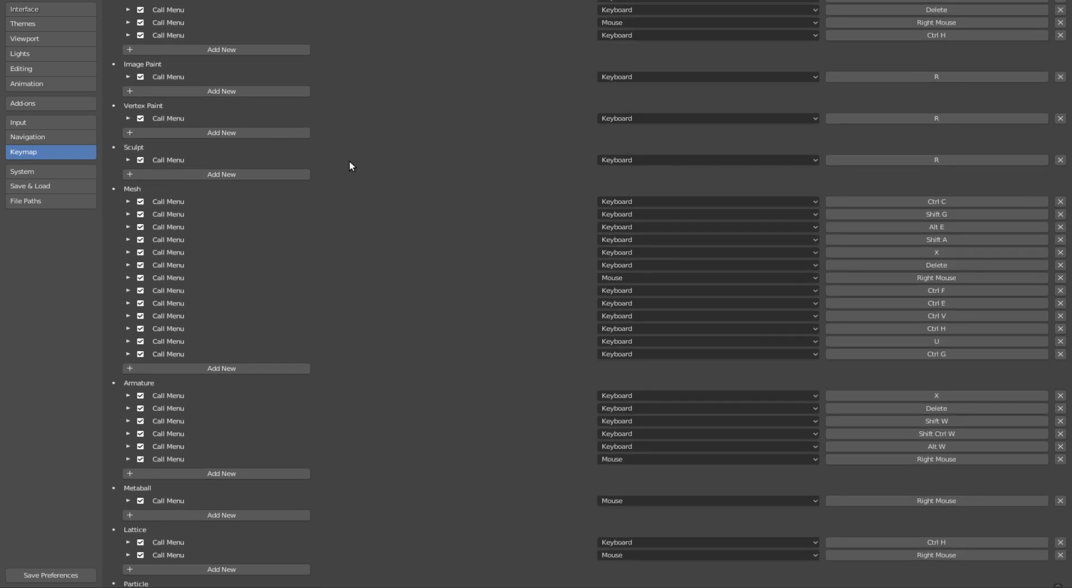
{"action": "scroll", "coordinate": [350, 165], "scroll_direction": "up", "scroll_amount": 2}
{"action": "scroll", "coordinate": [332, 205], "scroll_direction": "up", "scroll_amount": 1}
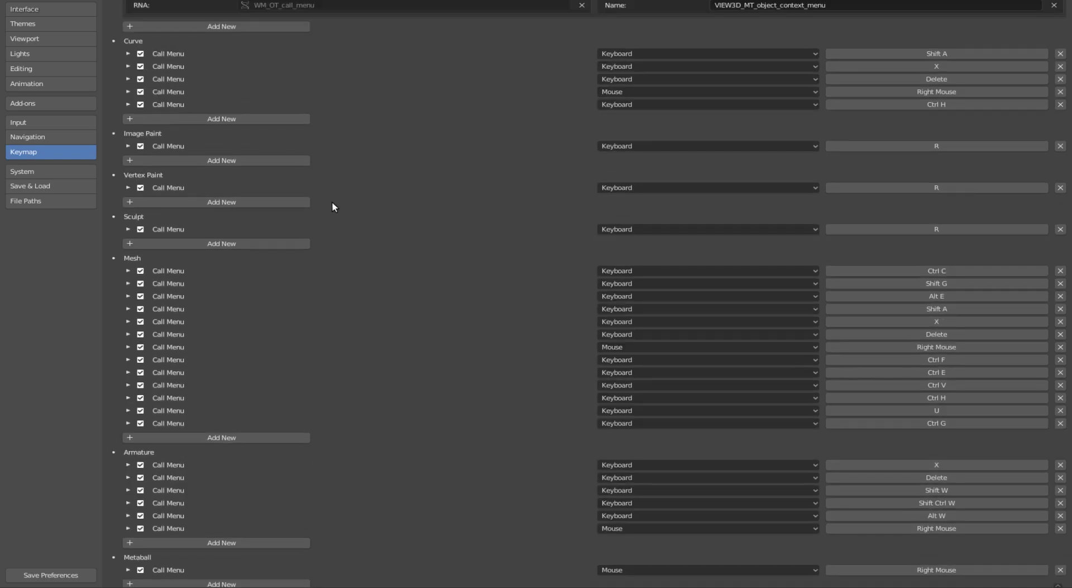
{"action": "scroll", "coordinate": [333, 207], "scroll_direction": "up", "scroll_amount": 1}
{"action": "scroll", "coordinate": [332, 207], "scroll_direction": "up", "scroll_amount": 1}
{"action": "scroll", "coordinate": [332, 210], "scroll_direction": "down", "scroll_amount": 2}
{"action": "scroll", "coordinate": [295, 279], "scroll_direction": "down", "scroll_amount": 2}
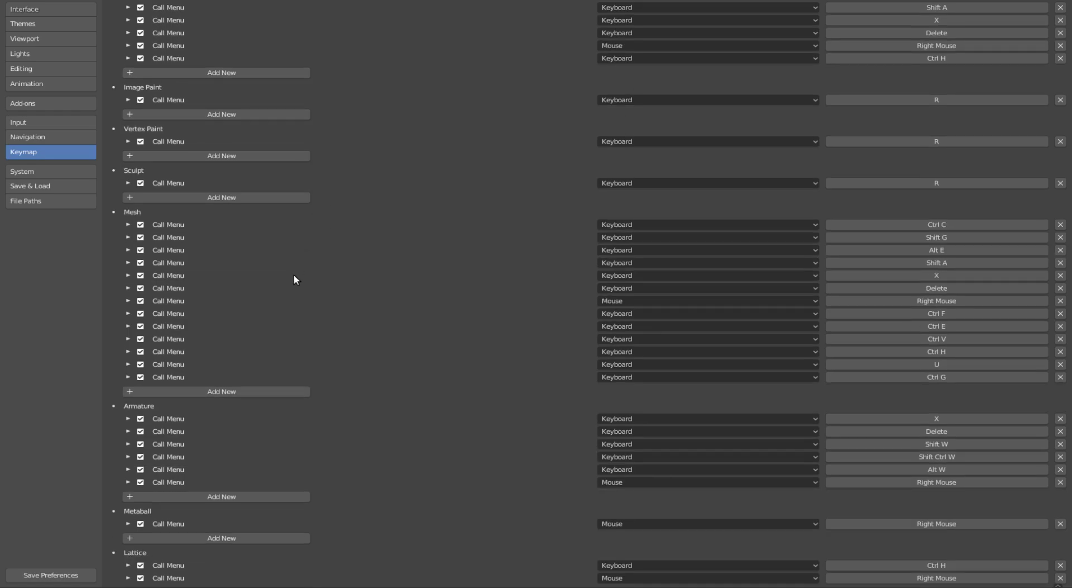
{"action": "scroll", "coordinate": [293, 273], "scroll_direction": "up", "scroll_amount": 4}
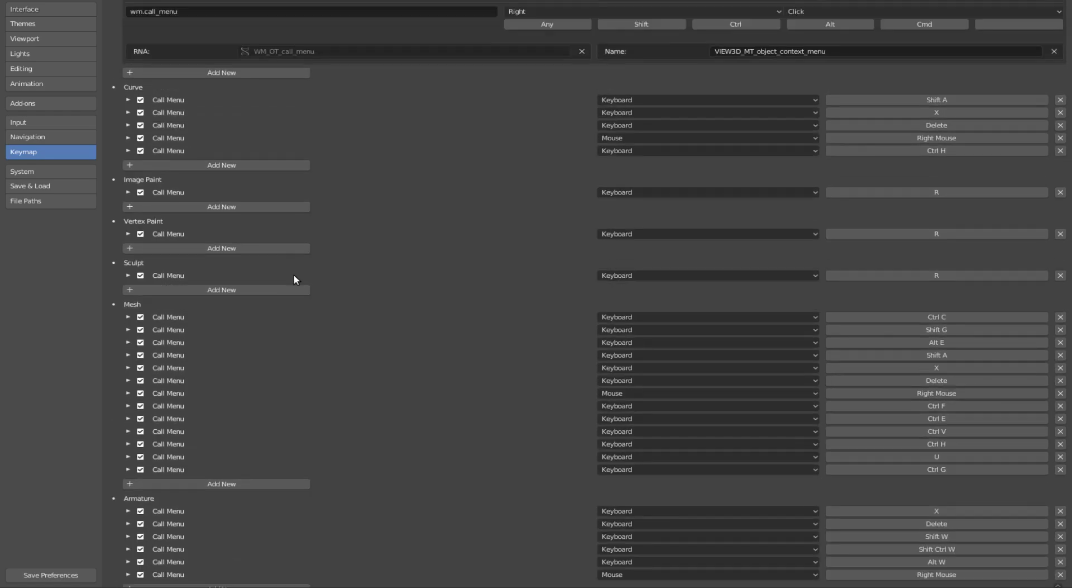
{"action": "scroll", "coordinate": [294, 275], "scroll_direction": "up", "scroll_amount": 3}
{"action": "scroll", "coordinate": [294, 275], "scroll_direction": "up", "scroll_amount": 2}
{"action": "scroll", "coordinate": [293, 275], "scroll_direction": "up", "scroll_amount": 1}
{"action": "scroll", "coordinate": [294, 275], "scroll_direction": "up", "scroll_amount": 1}
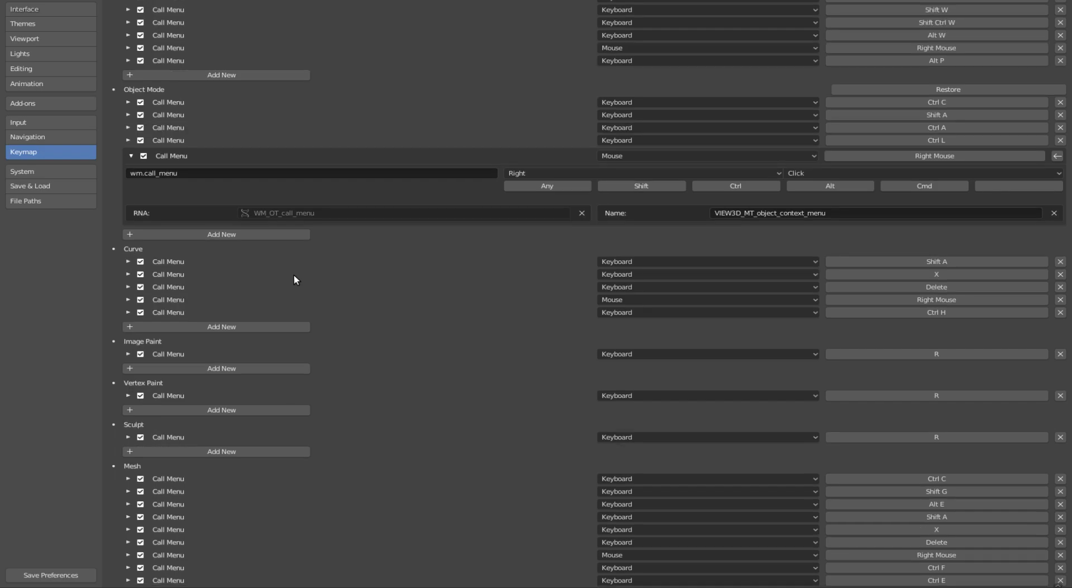
{"action": "scroll", "coordinate": [294, 275], "scroll_direction": "up", "scroll_amount": 2}
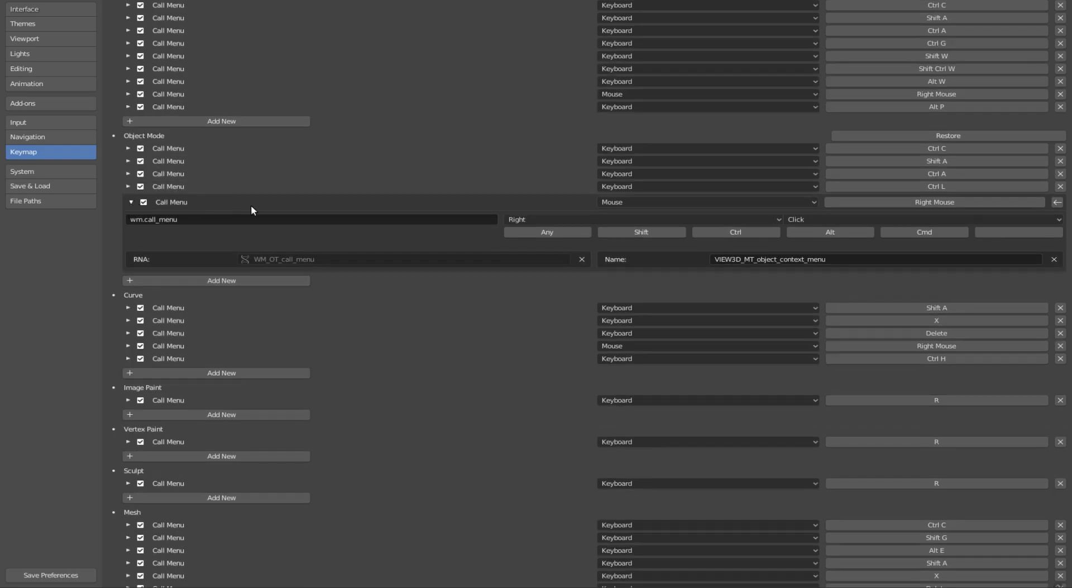
{"action": "left_click", "coordinate": [798, 219]}
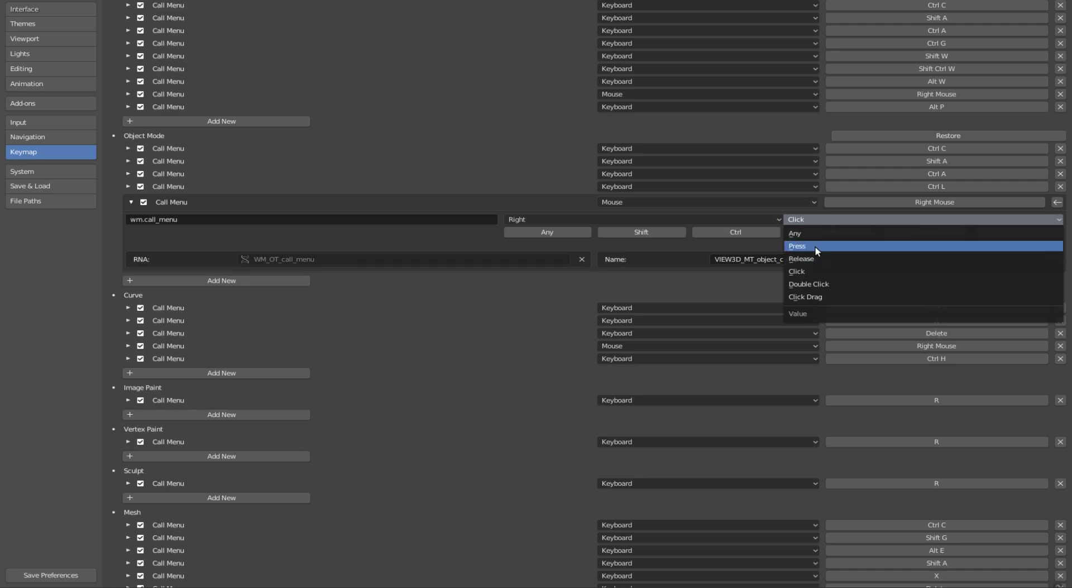
{"action": "left_click", "coordinate": [809, 219]}
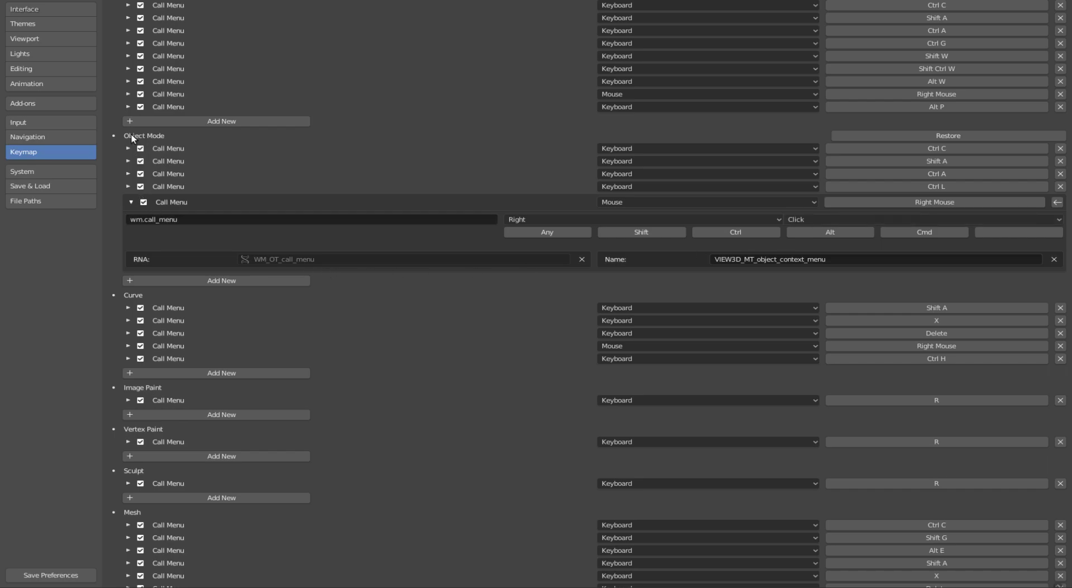
{"action": "scroll", "coordinate": [172, 268], "scroll_direction": "down", "scroll_amount": 1}
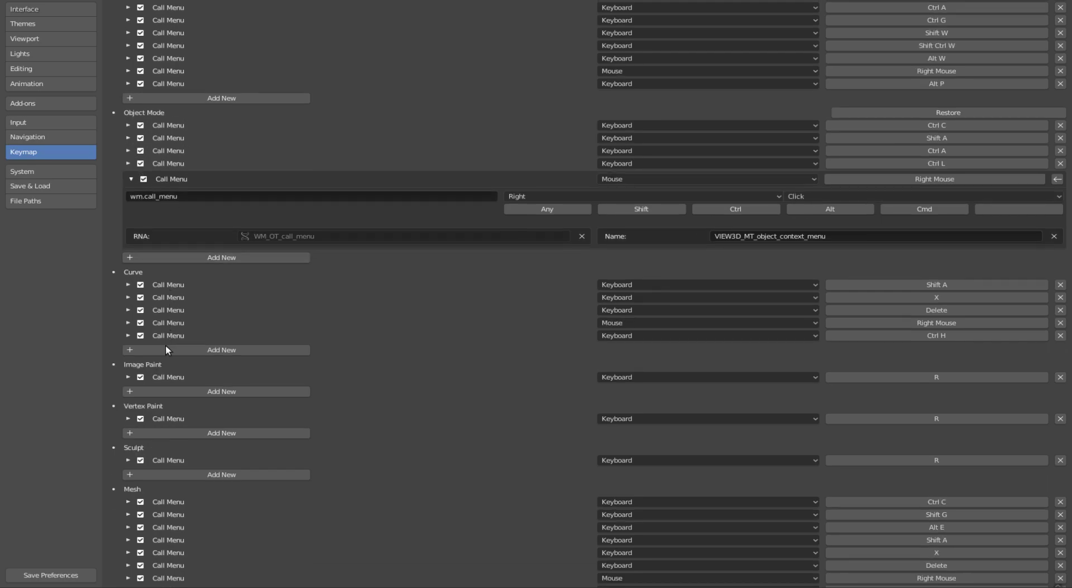
Expand the Mesh right-mouse Call Menu entry and change its trigger from Press to Click.
{"action": "scroll", "coordinate": [166, 345], "scroll_direction": "down", "scroll_amount": 2}
{"action": "scroll", "coordinate": [166, 345], "scroll_direction": "down", "scroll_amount": 4}
{"action": "scroll", "coordinate": [123, 300], "scroll_direction": "down", "scroll_amount": 3}
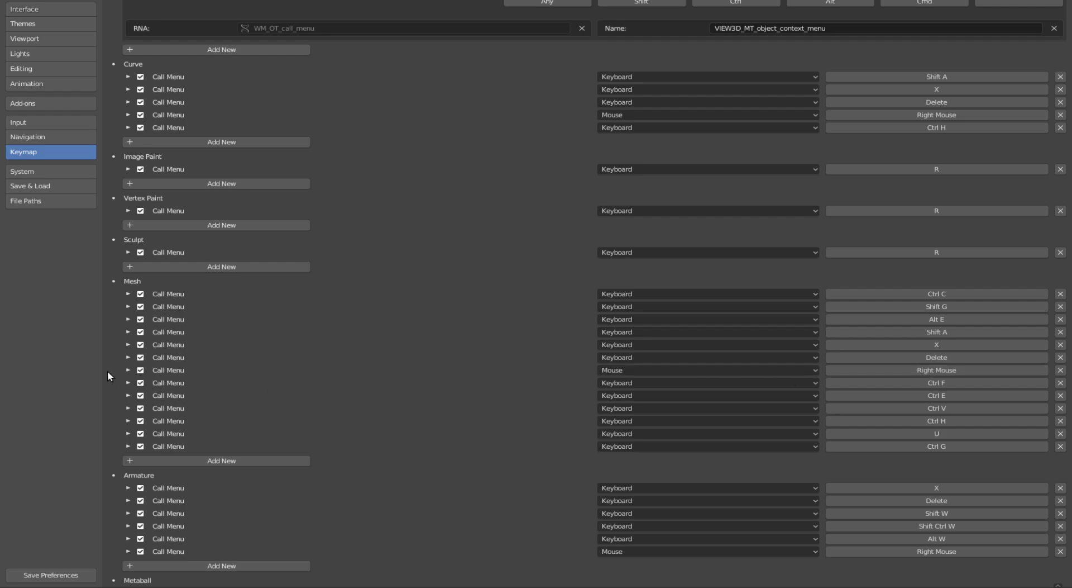
{"action": "left_click", "coordinate": [127, 371]}
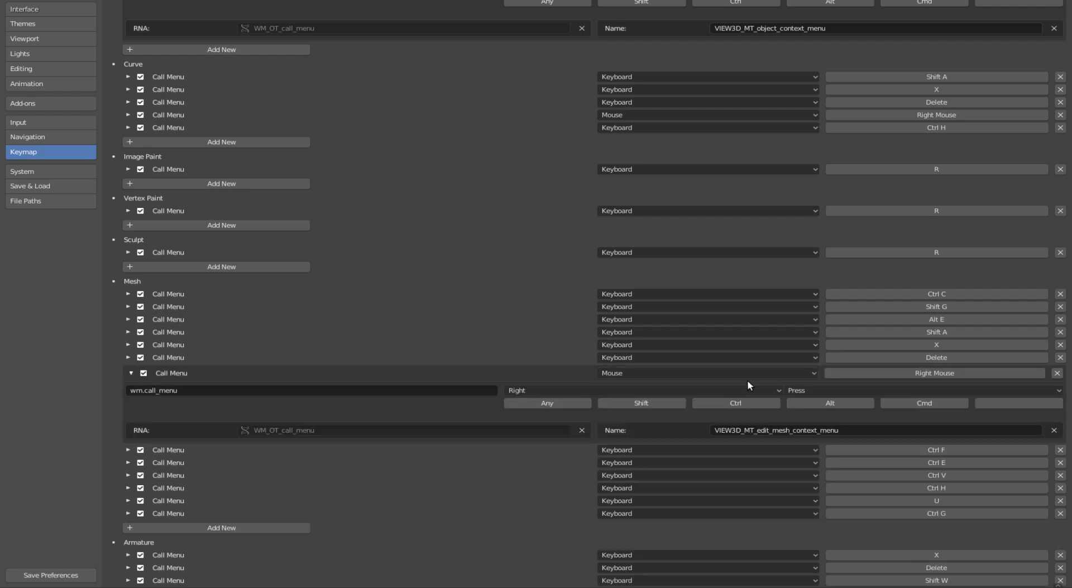
{"action": "left_click", "coordinate": [805, 387]}
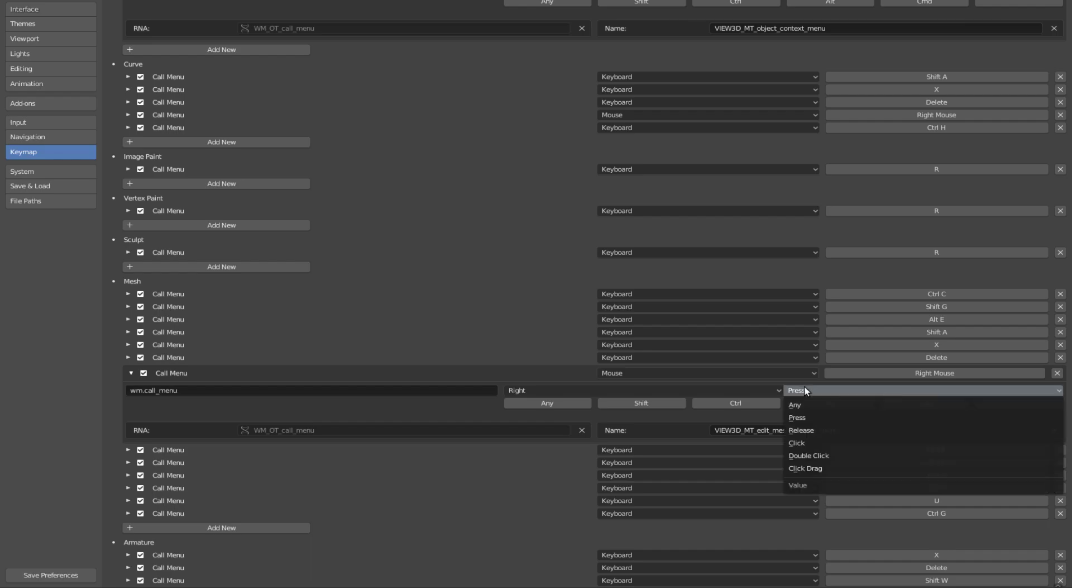
{"action": "left_click", "coordinate": [798, 442]}
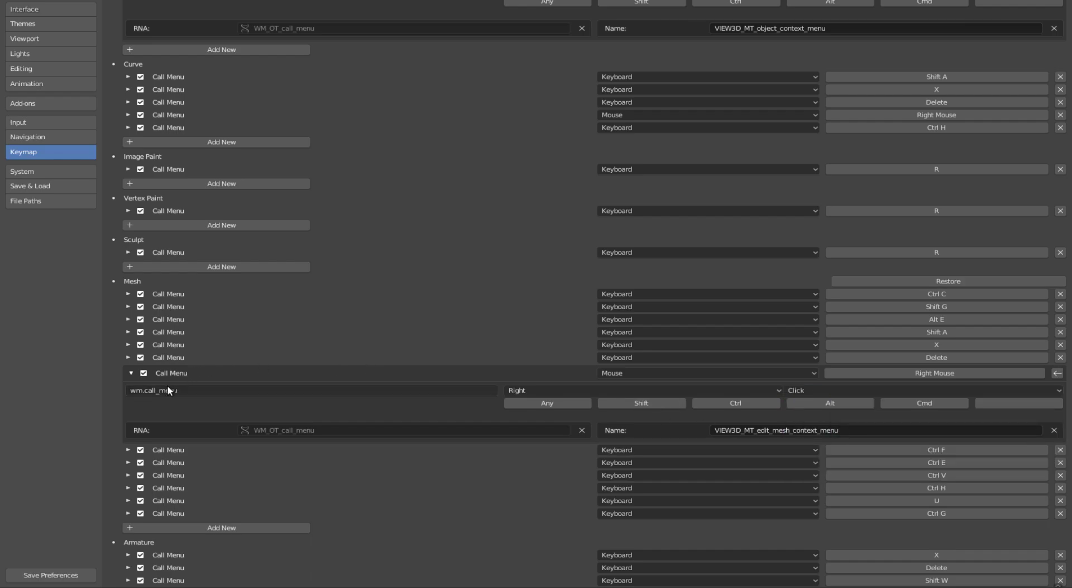
Collapse the Mesh entry, clear VIEW3D_MT_object_context_menu from the Object Mode Call Menu, and scroll up.
{"action": "left_click", "coordinate": [129, 373]}
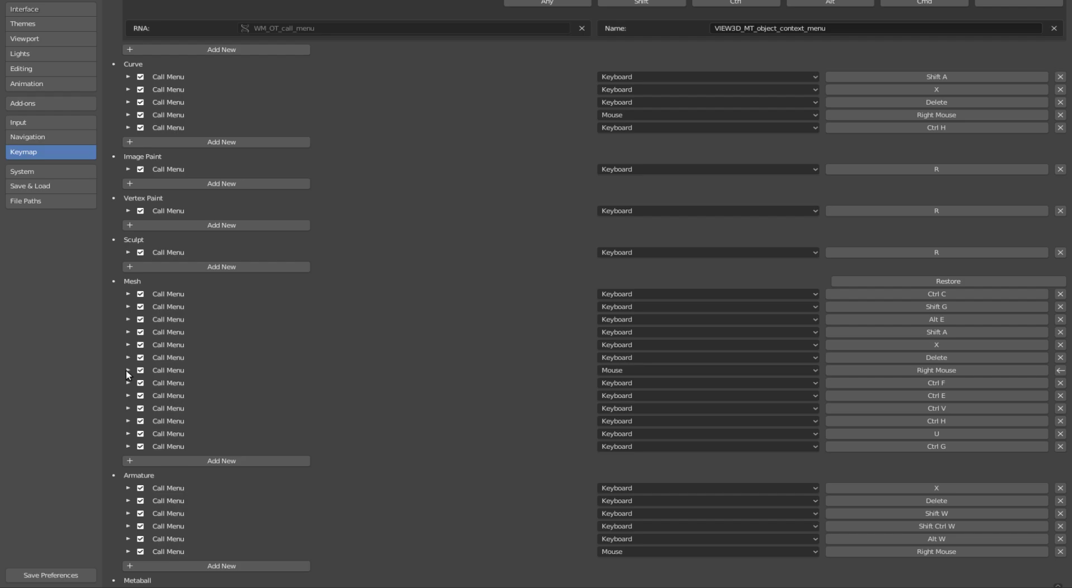
{"action": "left_click", "coordinate": [1053, 33]}
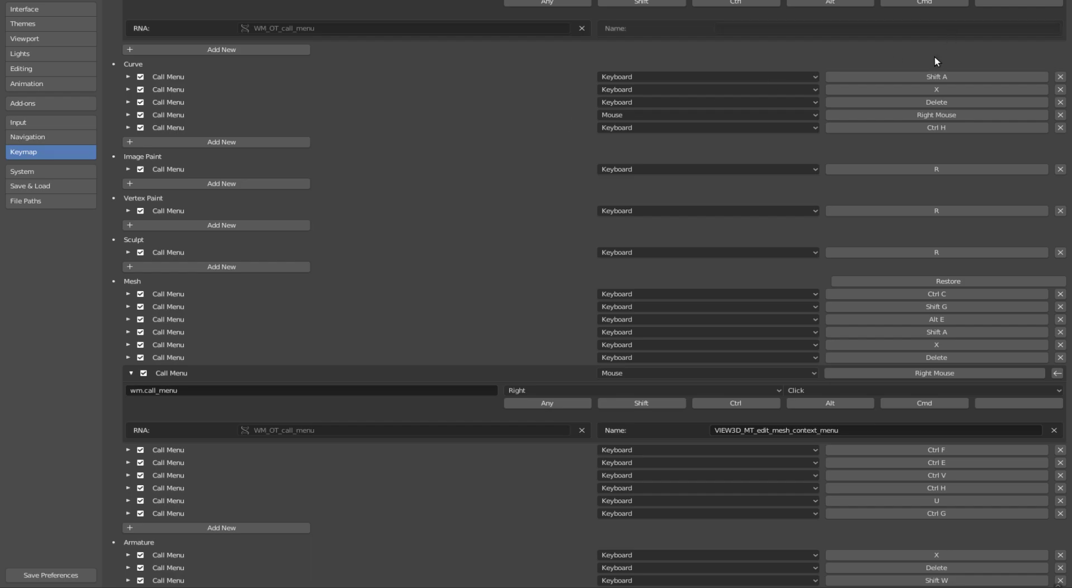
{"action": "scroll", "coordinate": [873, 116], "scroll_direction": "up", "scroll_amount": 5}
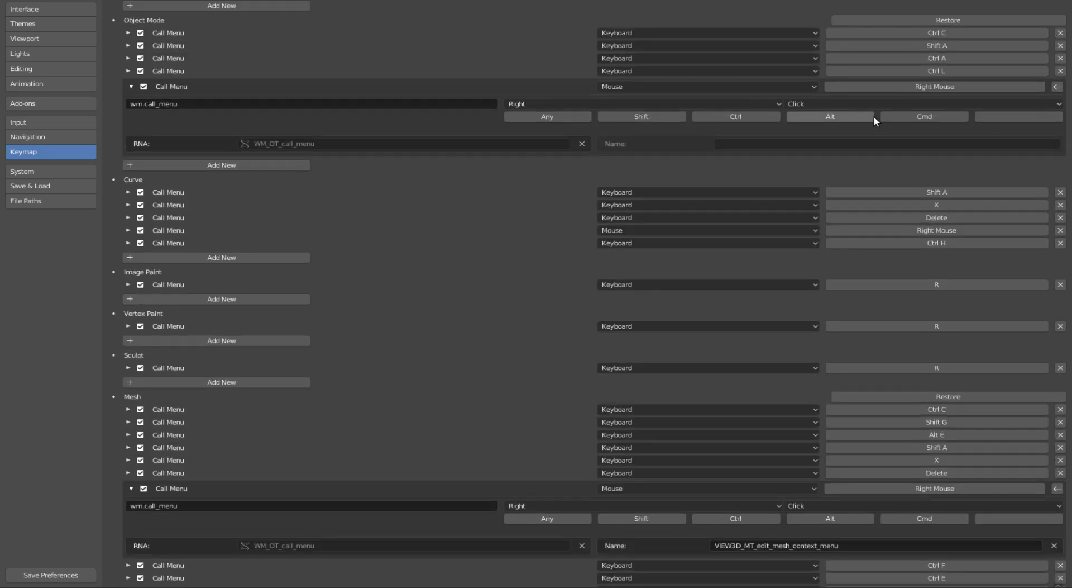
{"action": "scroll", "coordinate": [664, 287], "scroll_direction": "up", "scroll_amount": 7}
{"action": "scroll", "coordinate": [664, 287], "scroll_direction": "down", "scroll_amount": 9}
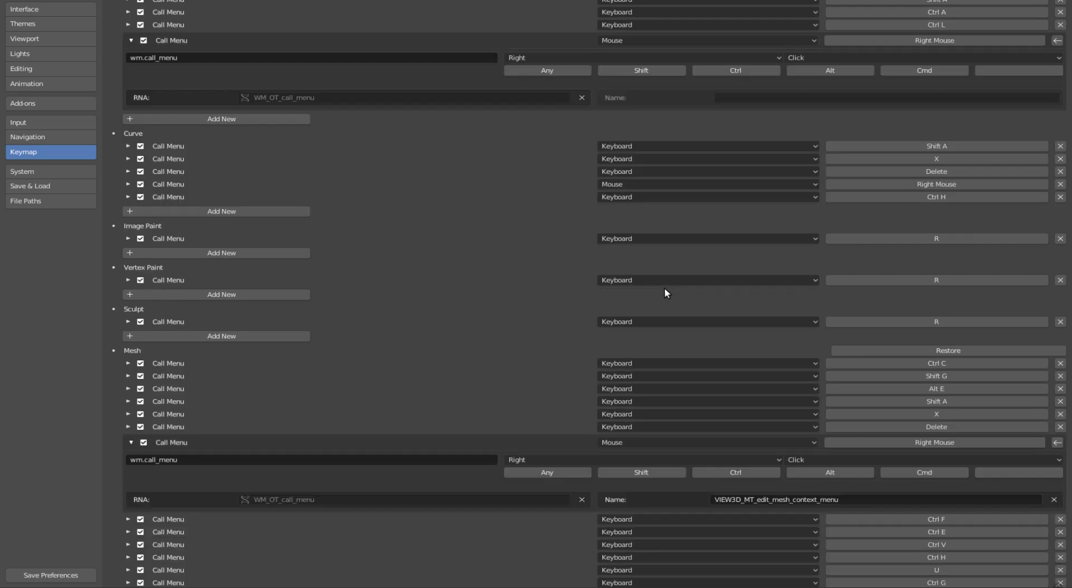
{"action": "scroll", "coordinate": [900, 116], "scroll_direction": "up", "scroll_amount": 11}
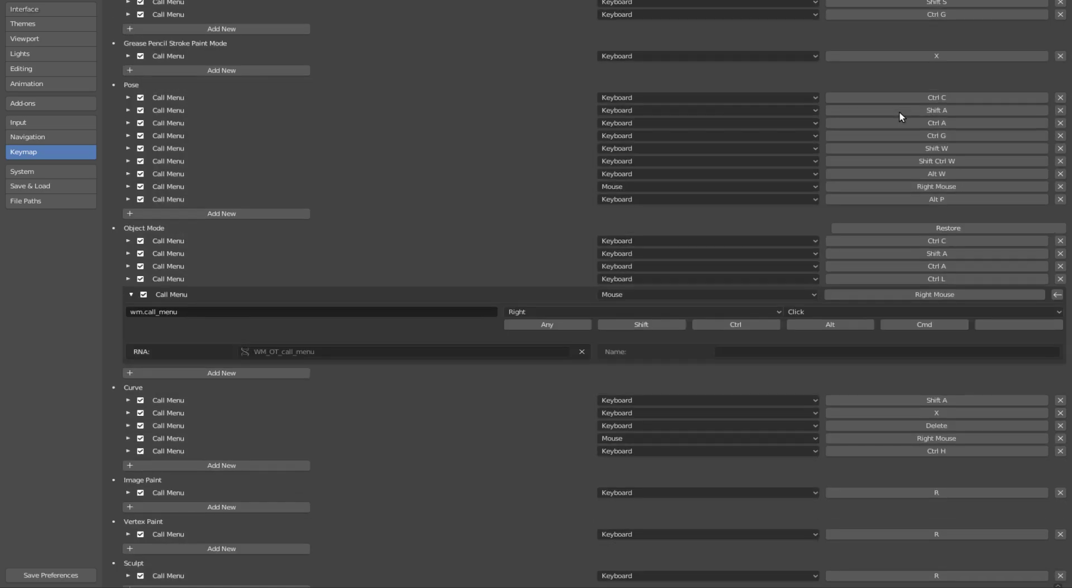
{"action": "scroll", "coordinate": [900, 116], "scroll_direction": "up", "scroll_amount": 5}
{"action": "scroll", "coordinate": [900, 116], "scroll_direction": "up", "scroll_amount": 6}
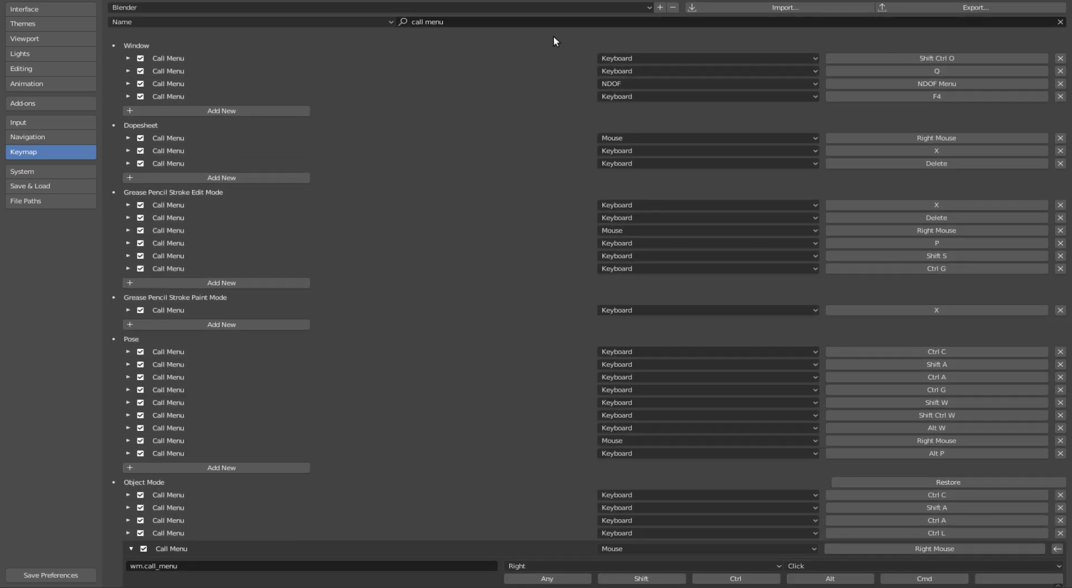
Clear the 'call menu' search so the full keymap is listed.
{"action": "left_click", "coordinate": [1061, 22]}
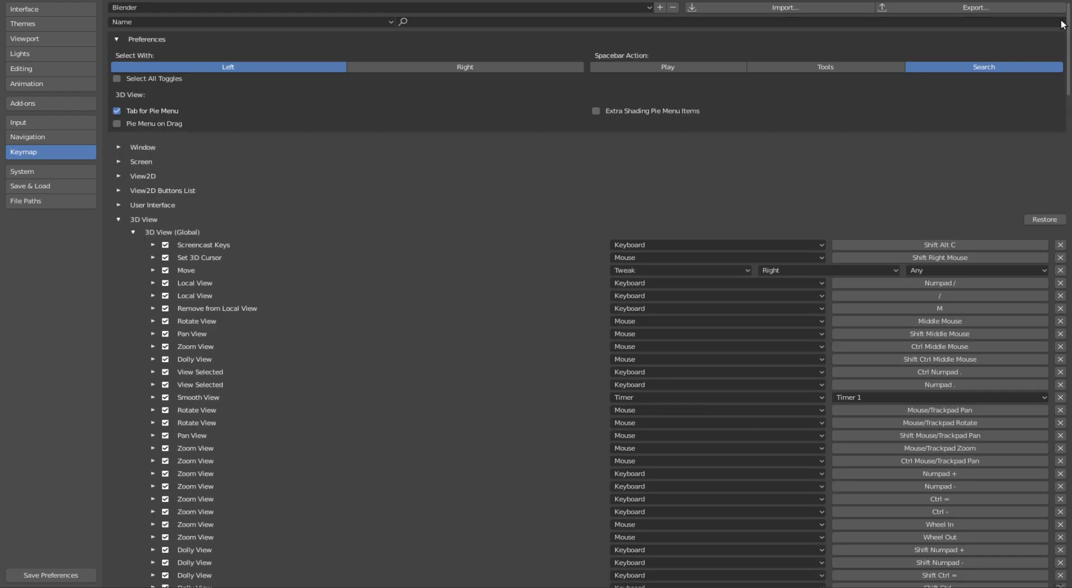
{"action": "scroll", "coordinate": [615, 313], "scroll_direction": "down", "scroll_amount": 1}
{"action": "scroll", "coordinate": [503, 335], "scroll_direction": "down", "scroll_amount": 3}
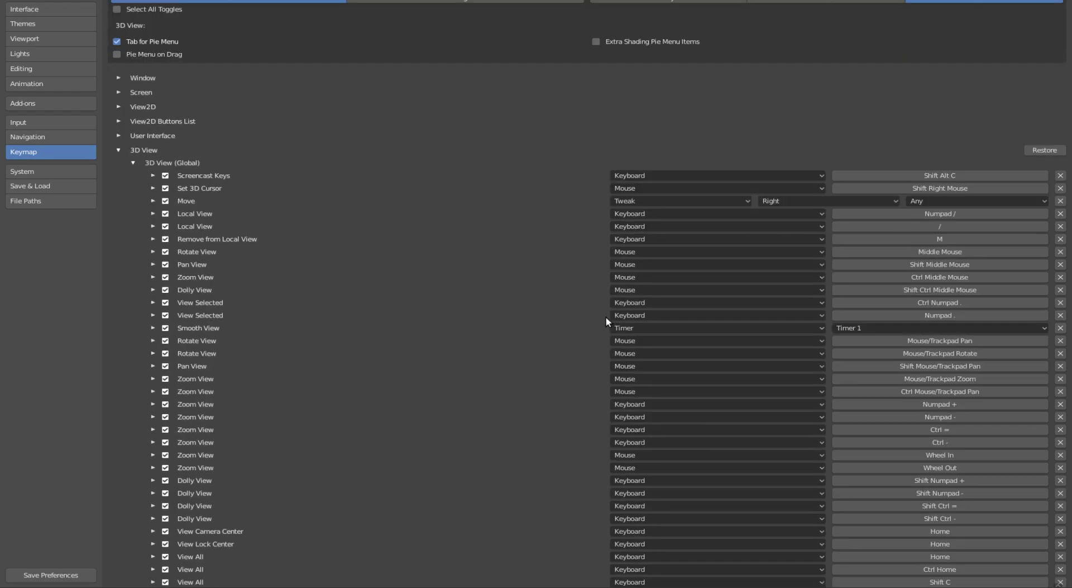
{"action": "scroll", "coordinate": [424, 348], "scroll_direction": "down", "scroll_amount": 5}
{"action": "scroll", "coordinate": [424, 349], "scroll_direction": "down", "scroll_amount": 7}
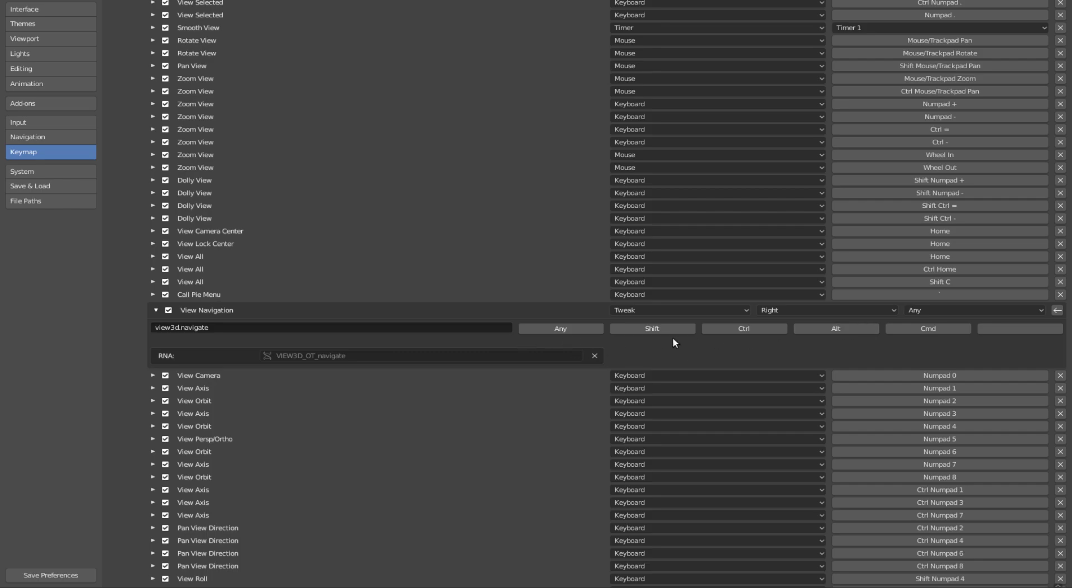
Collapse the View Navigation entry and scroll down to the View3D Walk Modal keymap.
{"action": "left_click", "coordinate": [157, 314]}
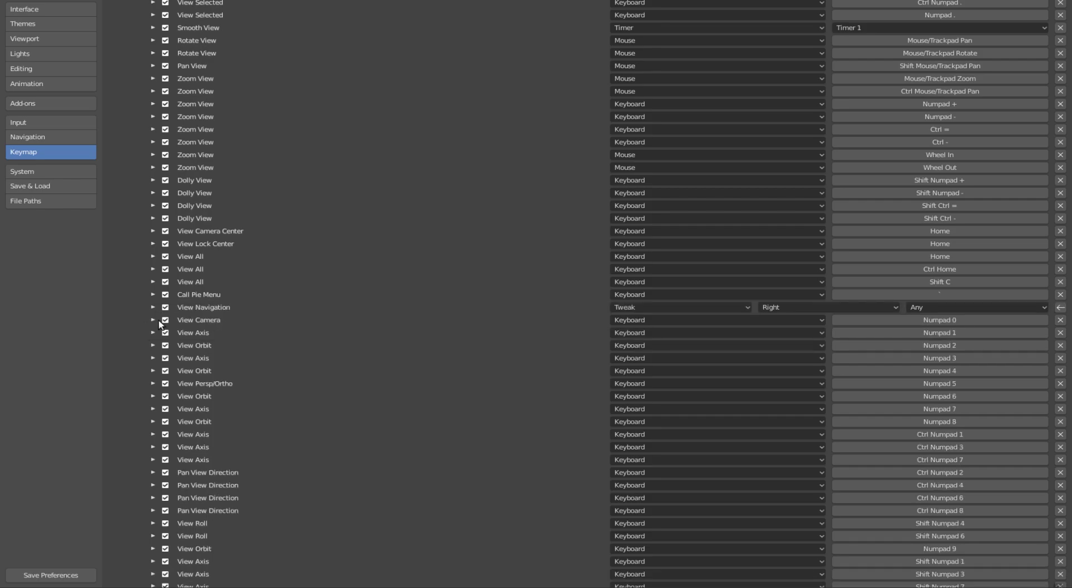
{"action": "scroll", "coordinate": [311, 373], "scroll_direction": "down", "scroll_amount": 5}
{"action": "scroll", "coordinate": [311, 373], "scroll_direction": "down", "scroll_amount": 5}
{"action": "scroll", "coordinate": [311, 373], "scroll_direction": "down", "scroll_amount": 5}
{"action": "scroll", "coordinate": [311, 373], "scroll_direction": "down", "scroll_amount": 5}
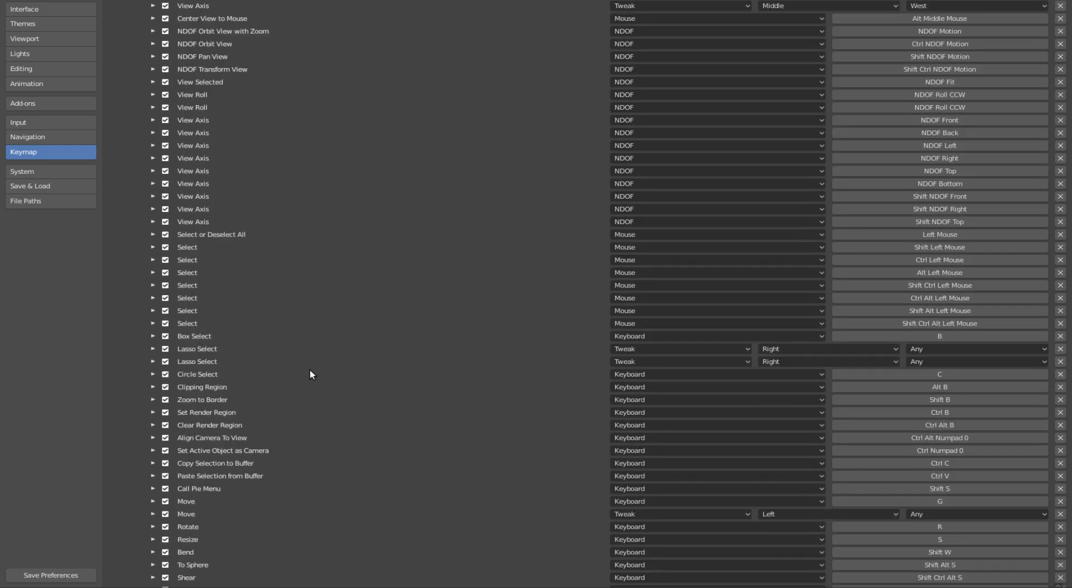
{"action": "scroll", "coordinate": [311, 373], "scroll_direction": "down", "scroll_amount": 5}
{"action": "scroll", "coordinate": [311, 373], "scroll_direction": "down", "scroll_amount": 5}
{"action": "scroll", "coordinate": [311, 373], "scroll_direction": "down", "scroll_amount": 4}
{"action": "scroll", "coordinate": [311, 373], "scroll_direction": "down", "scroll_amount": 4}
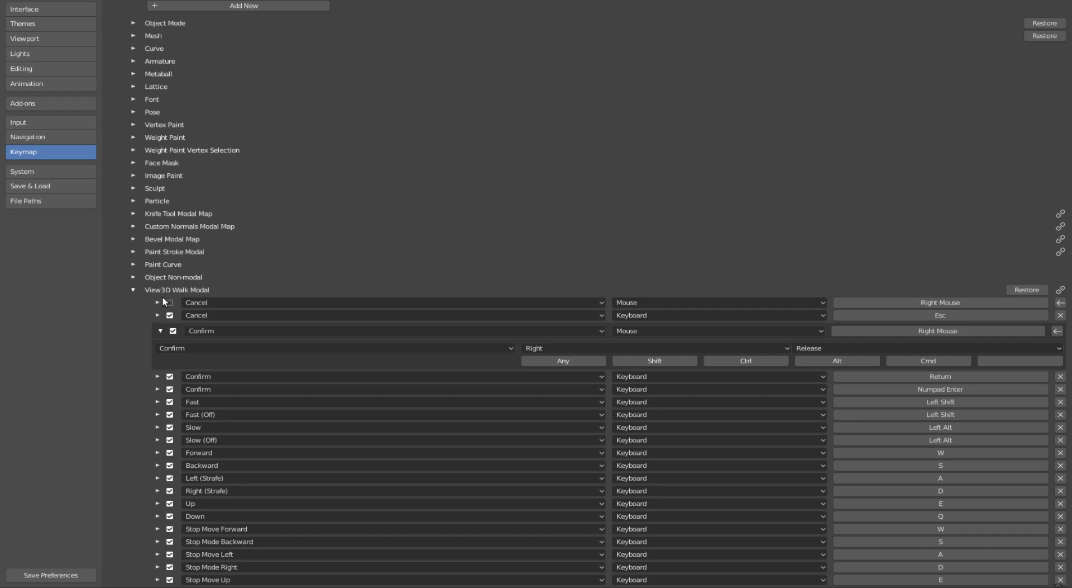
{"action": "scroll", "coordinate": [197, 301], "scroll_direction": "down", "scroll_amount": 3}
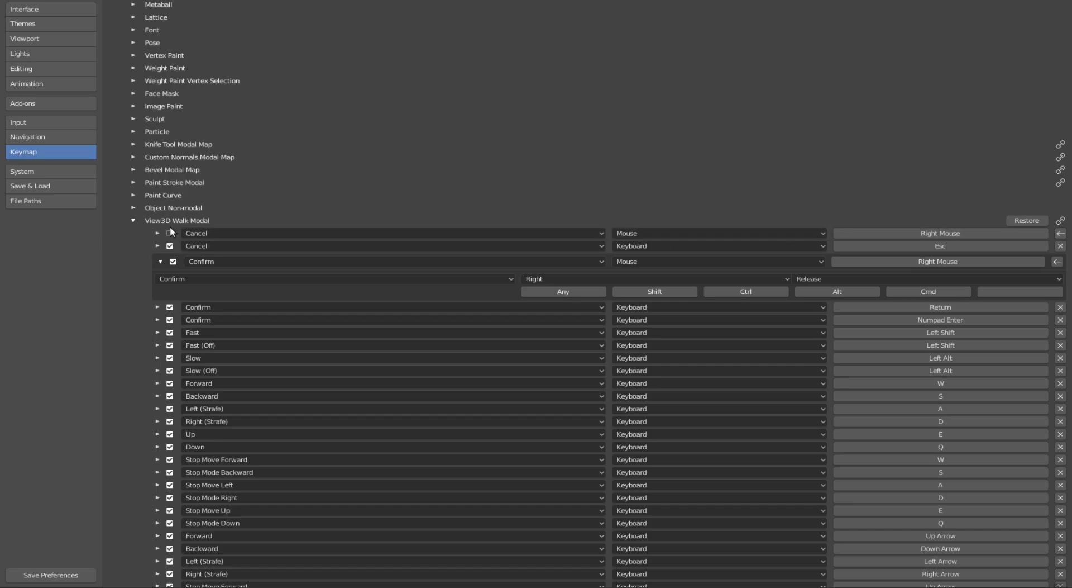
{"action": "left_click", "coordinate": [158, 261]}
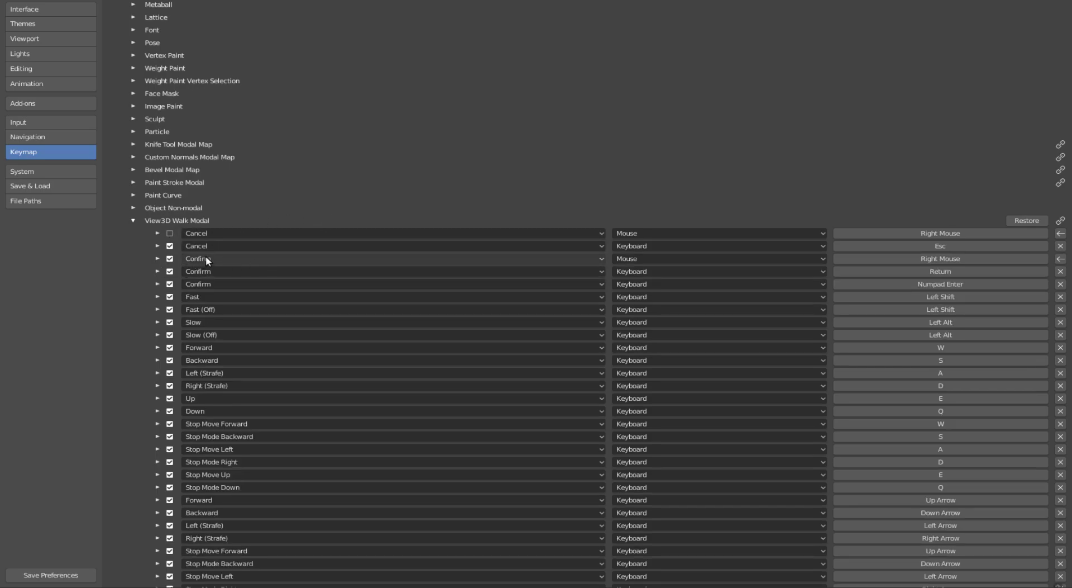
{"action": "left_click", "coordinate": [158, 259]}
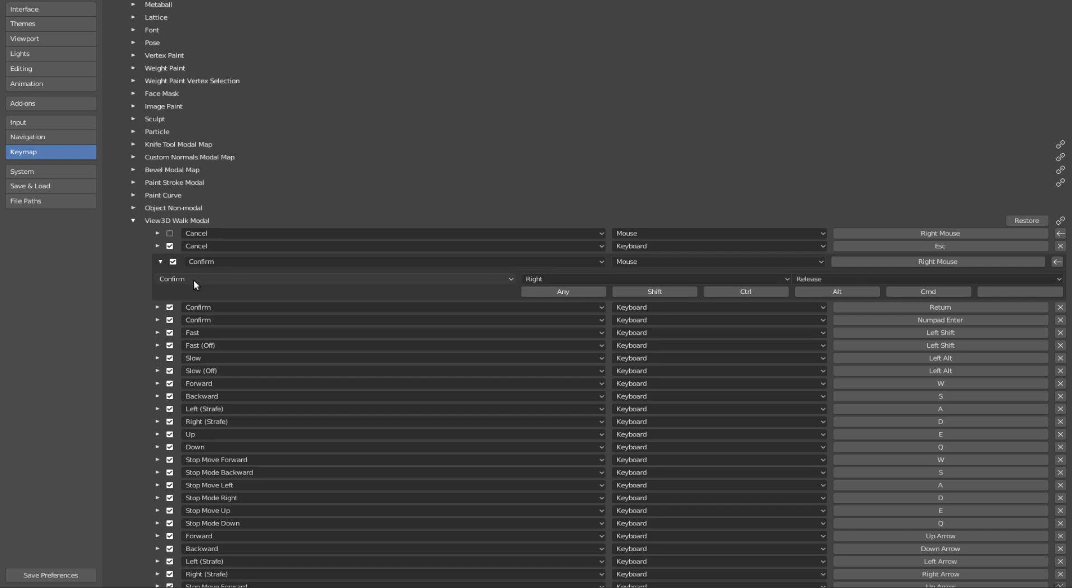
{"action": "scroll", "coordinate": [193, 280], "scroll_direction": "down", "scroll_amount": 2}
{"action": "scroll", "coordinate": [193, 279], "scroll_direction": "down", "scroll_amount": 3}
{"action": "scroll", "coordinate": [193, 285], "scroll_direction": "down", "scroll_amount": 8}
{"action": "scroll", "coordinate": [195, 296], "scroll_direction": "down", "scroll_amount": 5}
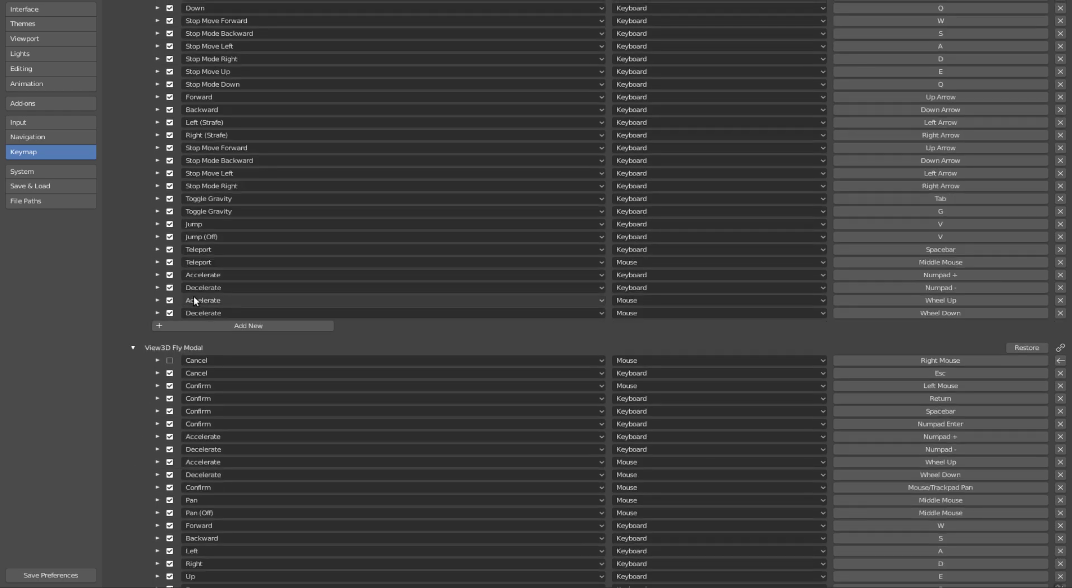
{"action": "scroll", "coordinate": [195, 301], "scroll_direction": "down", "scroll_amount": 4}
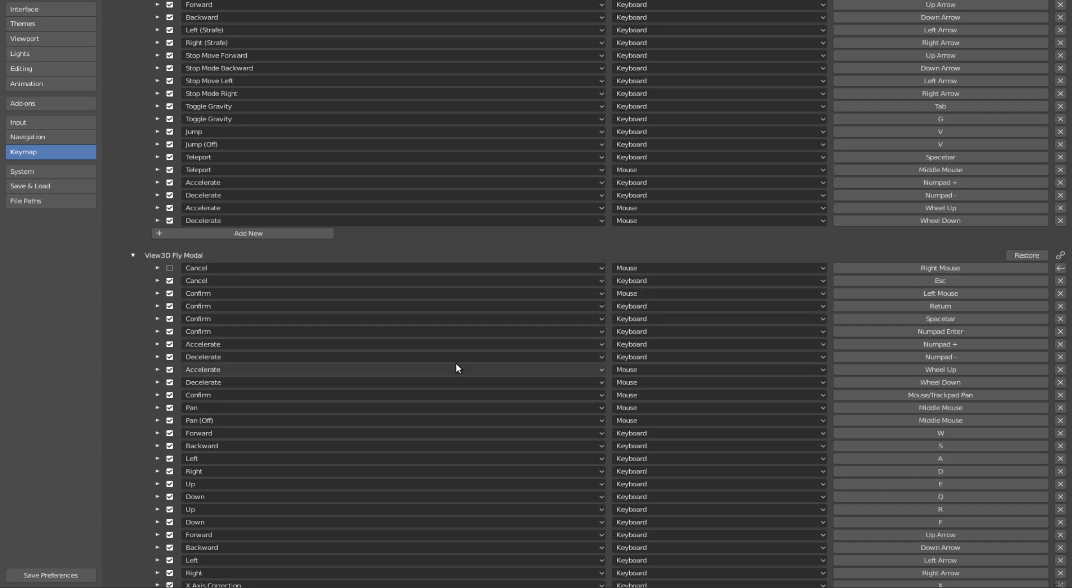
{"action": "scroll", "coordinate": [455, 362], "scroll_direction": "up", "scroll_amount": 5}
{"action": "scroll", "coordinate": [455, 362], "scroll_direction": "up", "scroll_amount": 5}
{"action": "scroll", "coordinate": [456, 362], "scroll_direction": "up", "scroll_amount": 5}
{"action": "scroll", "coordinate": [456, 362], "scroll_direction": "up", "scroll_amount": 5}
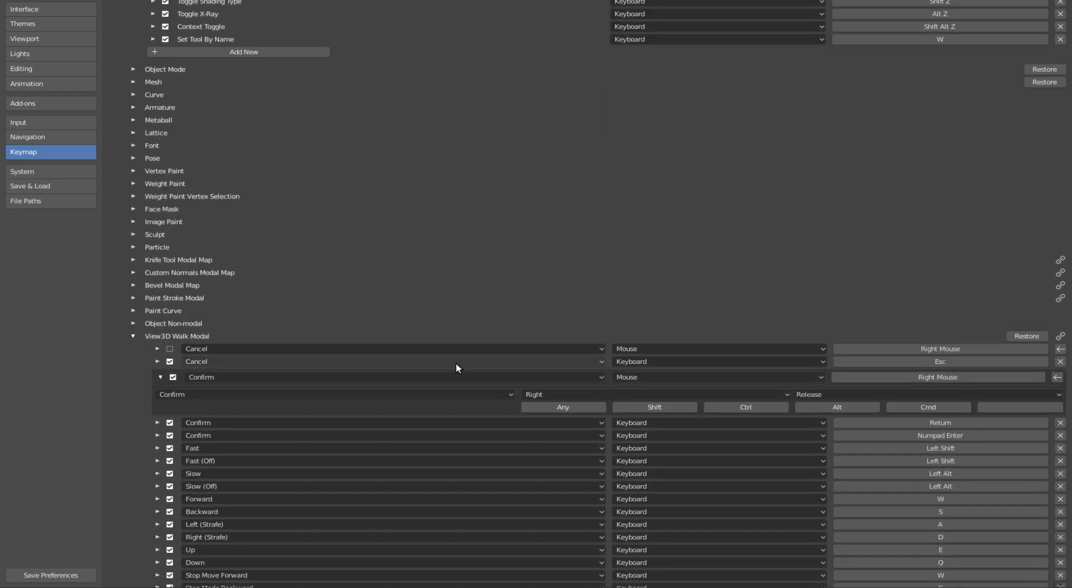
{"action": "scroll", "coordinate": [447, 349], "scroll_direction": "up", "scroll_amount": 5}
{"action": "scroll", "coordinate": [863, 161], "scroll_direction": "up", "scroll_amount": 4}
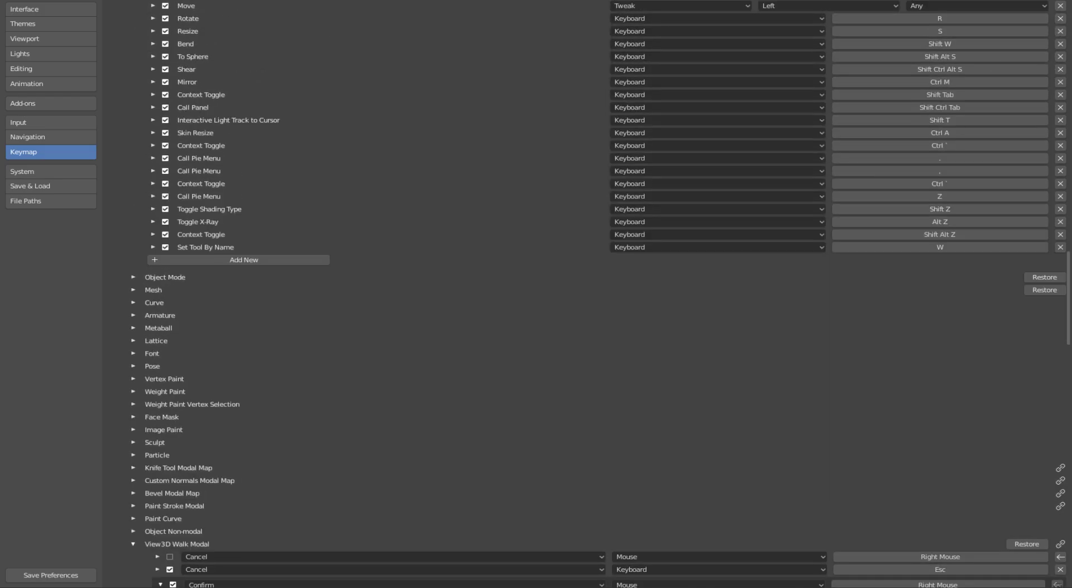
Close Preferences, test walk navigation with Shift+`, and shift the view sideways with Ctrl+Numpad 4.
{"action": "left_click", "coordinate": [1065, 2]}
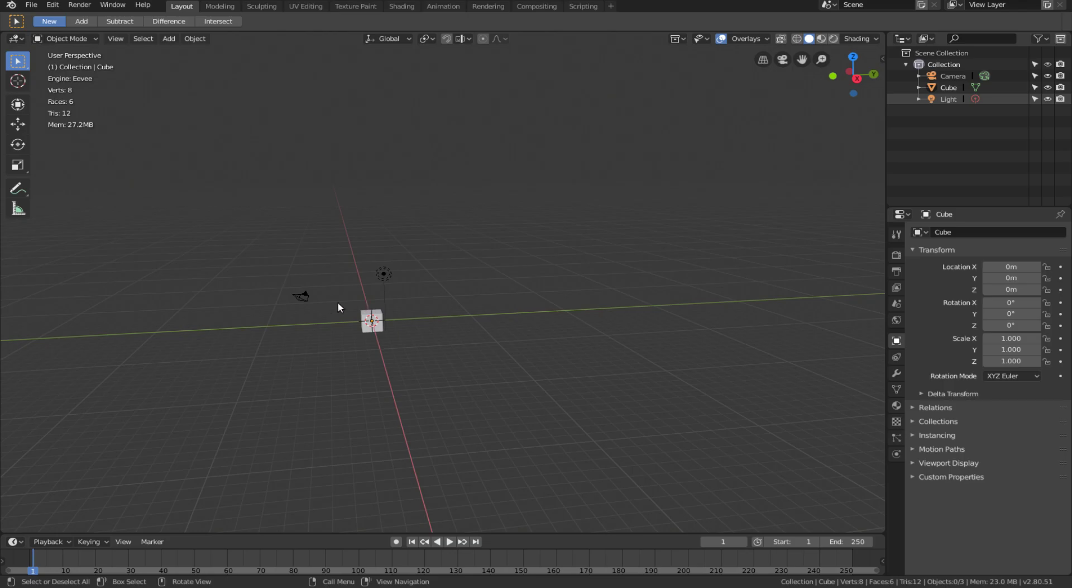
{"action": "key", "text": "shift+grave"}
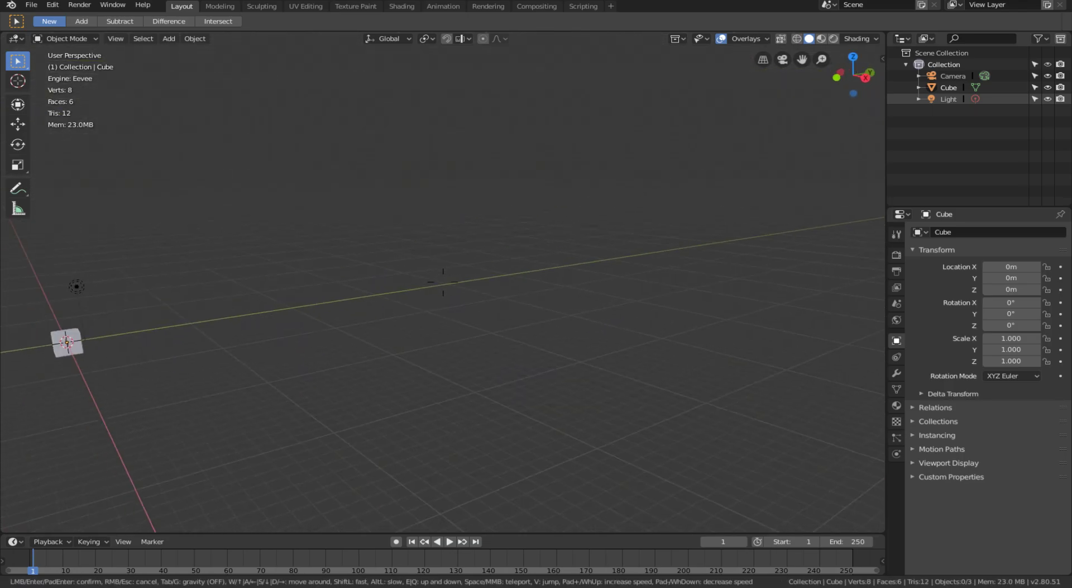
{"action": "left_click", "coordinate": [451, 285]}
{"action": "key", "text": "ctrl+KP_4"}
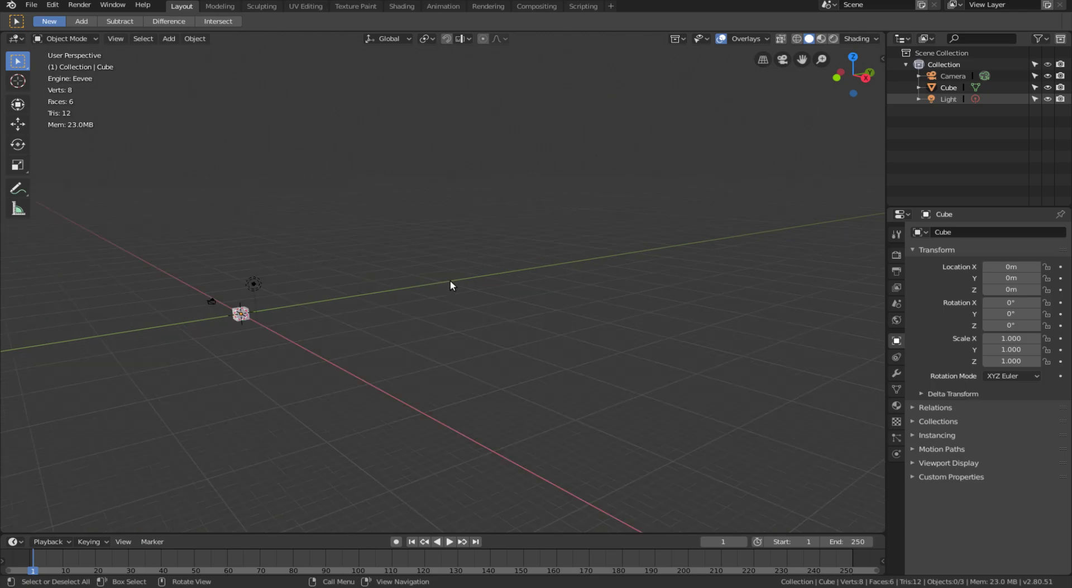